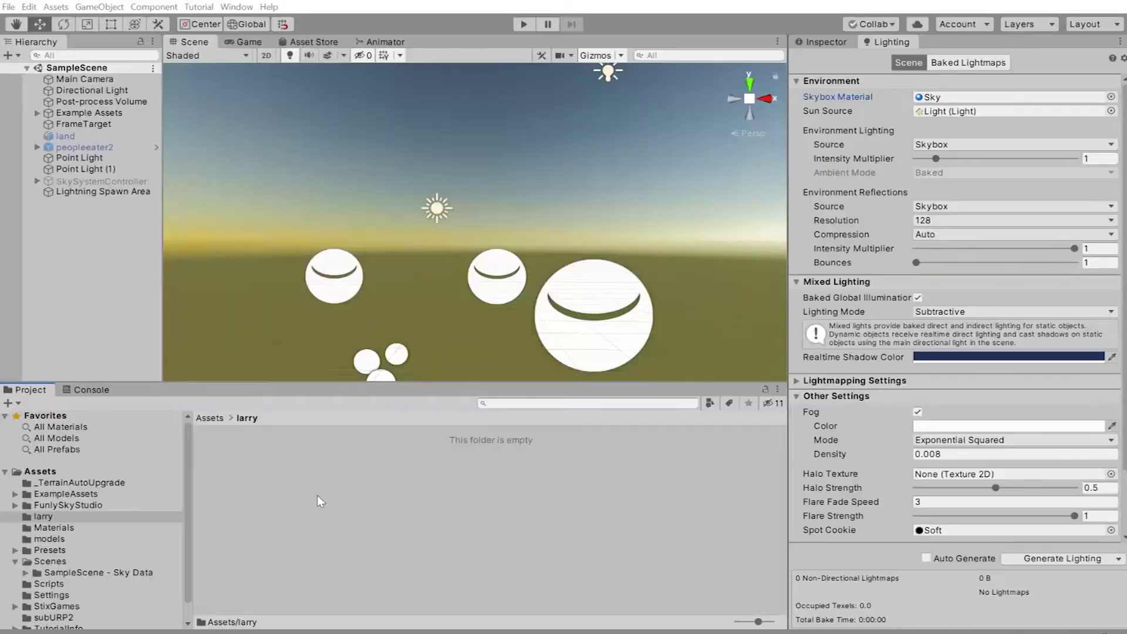
Import larry.fbx into Assets/larry and drag the larry model into the scene.
{"action": "right_click", "coordinate": [318, 492]}
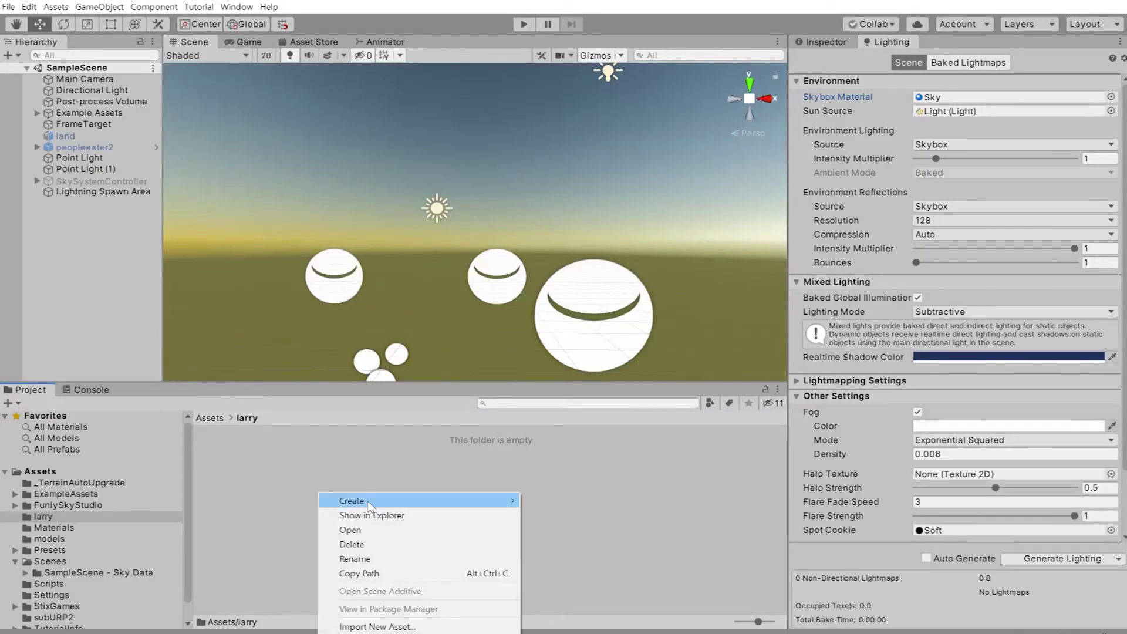
{"action": "mouse_move", "coordinate": [370, 504]}
{"action": "left_click", "coordinate": [287, 469]}
{"action": "right_click", "coordinate": [316, 473]}
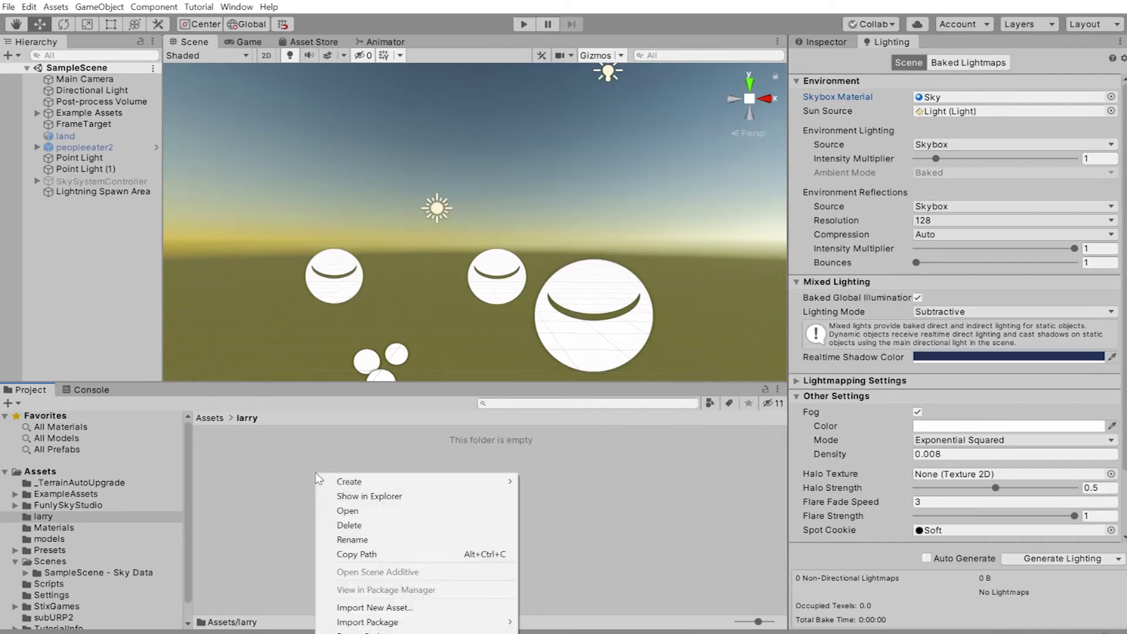
{"action": "left_click", "coordinate": [381, 611]}
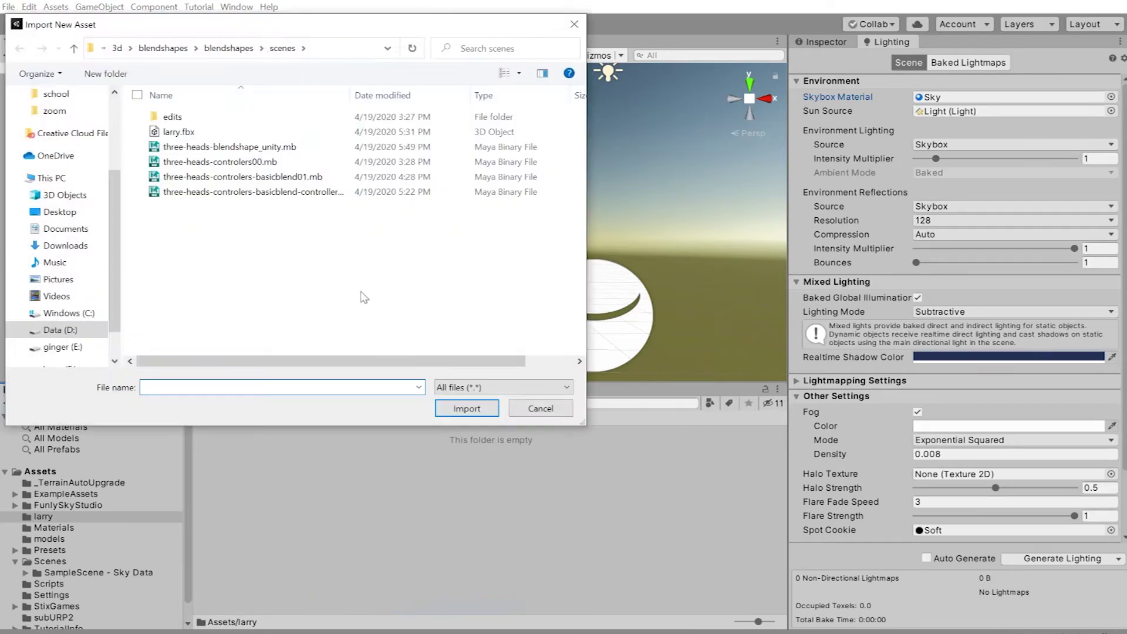
{"action": "left_click_drag", "start_coordinate": [199, 31], "coordinate": [409, 202]}
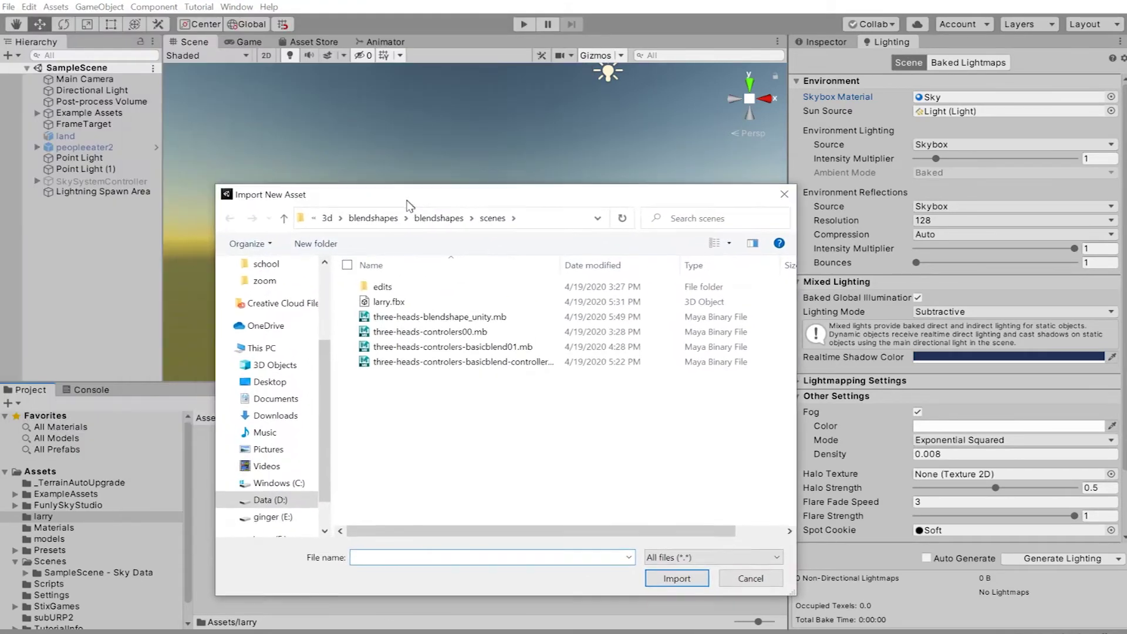
{"action": "double_click", "coordinate": [380, 304]}
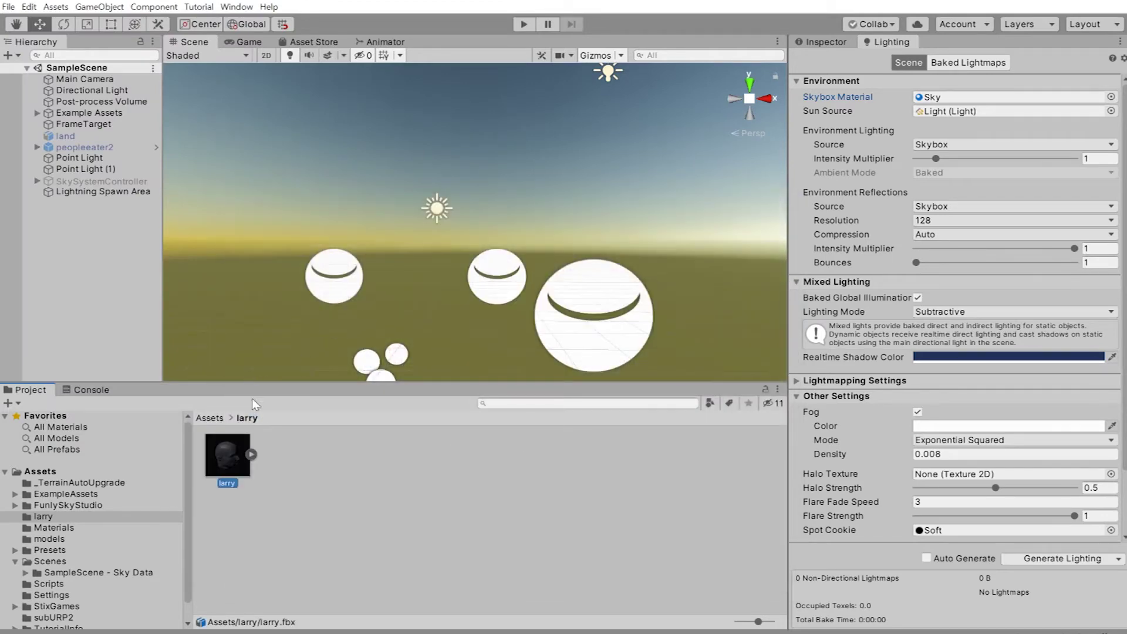
{"action": "left_click_drag", "start_coordinate": [225, 461], "coordinate": [66, 289]}
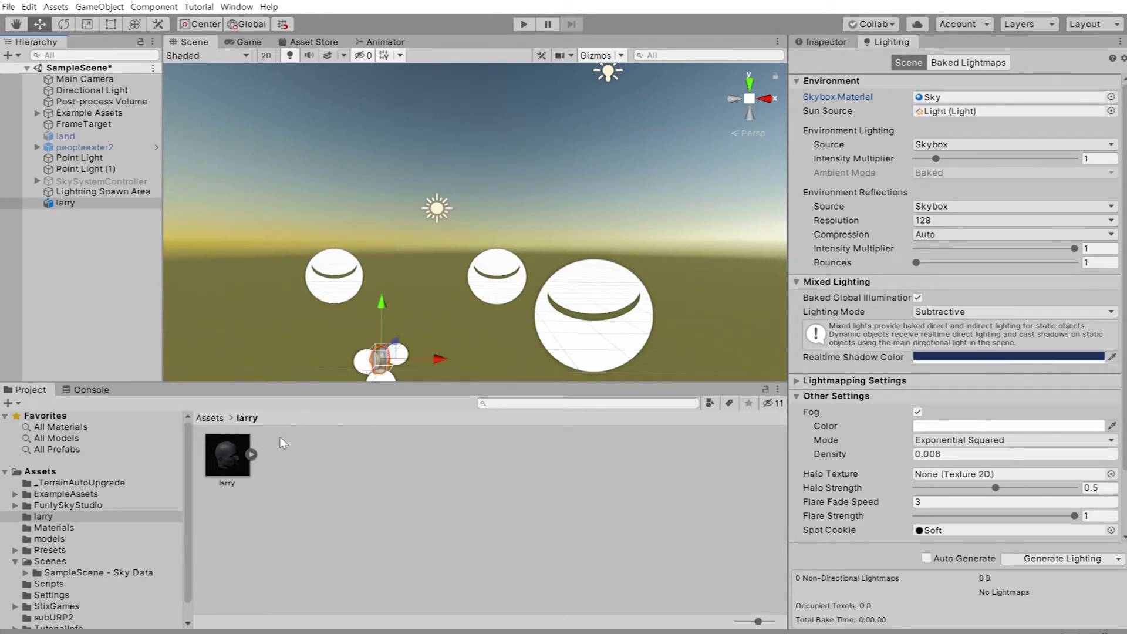
{"action": "left_click", "coordinate": [226, 452]}
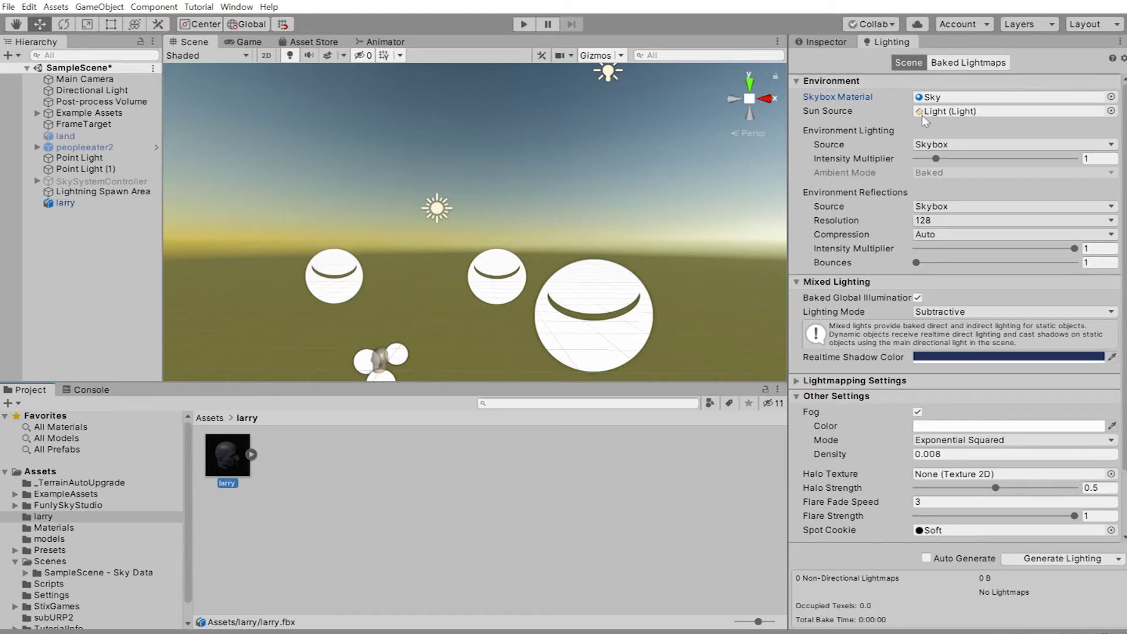
Set larry.fbx's Model Scale Factor to 20 and apply the re-import.
{"action": "left_click", "coordinate": [825, 42]}
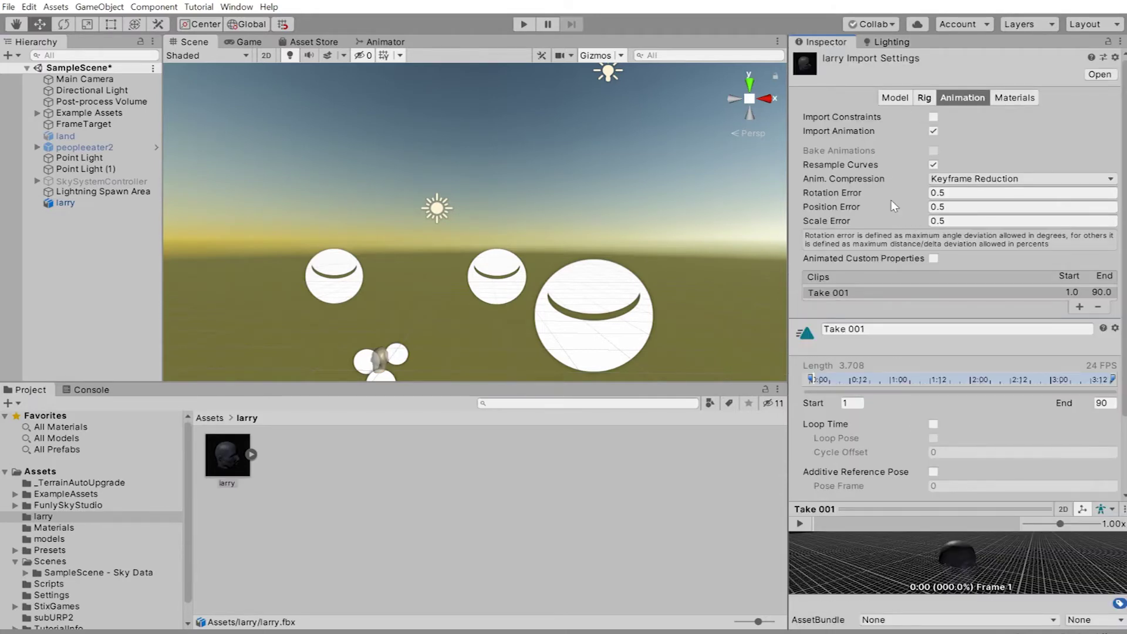
{"action": "left_click", "coordinate": [904, 98]}
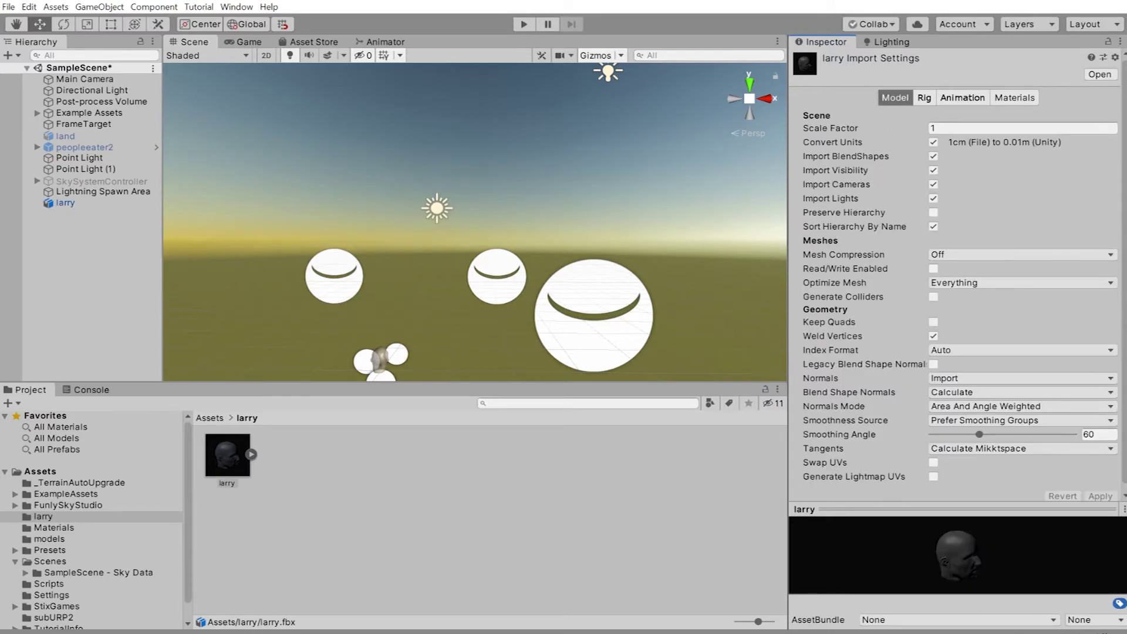
{"action": "left_click", "coordinate": [936, 127]}
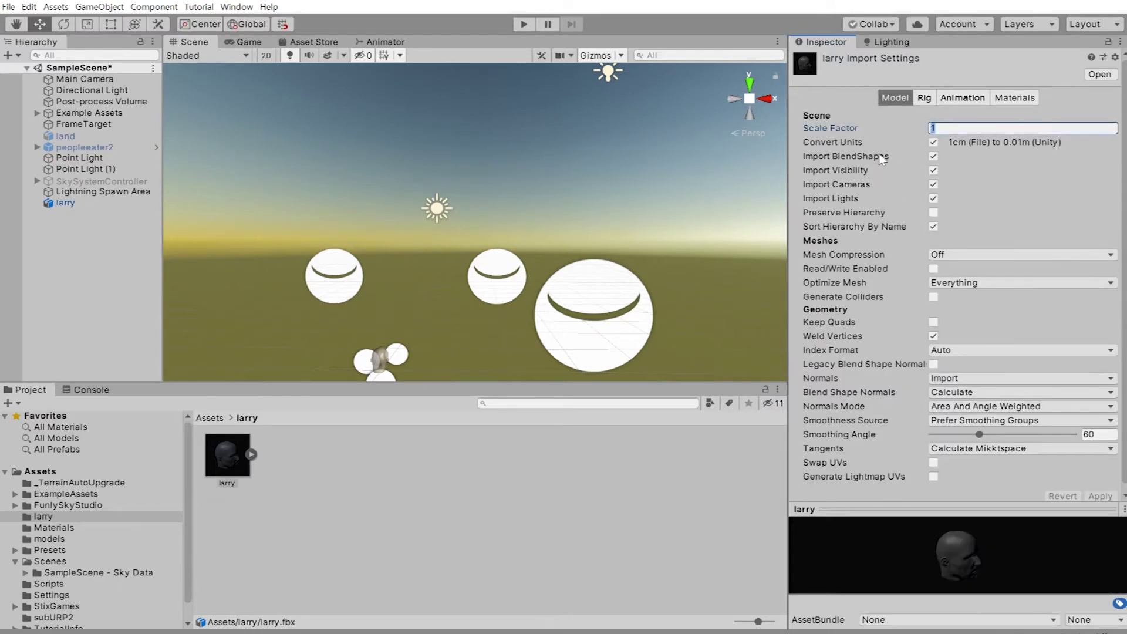
{"action": "type", "text": "20"}
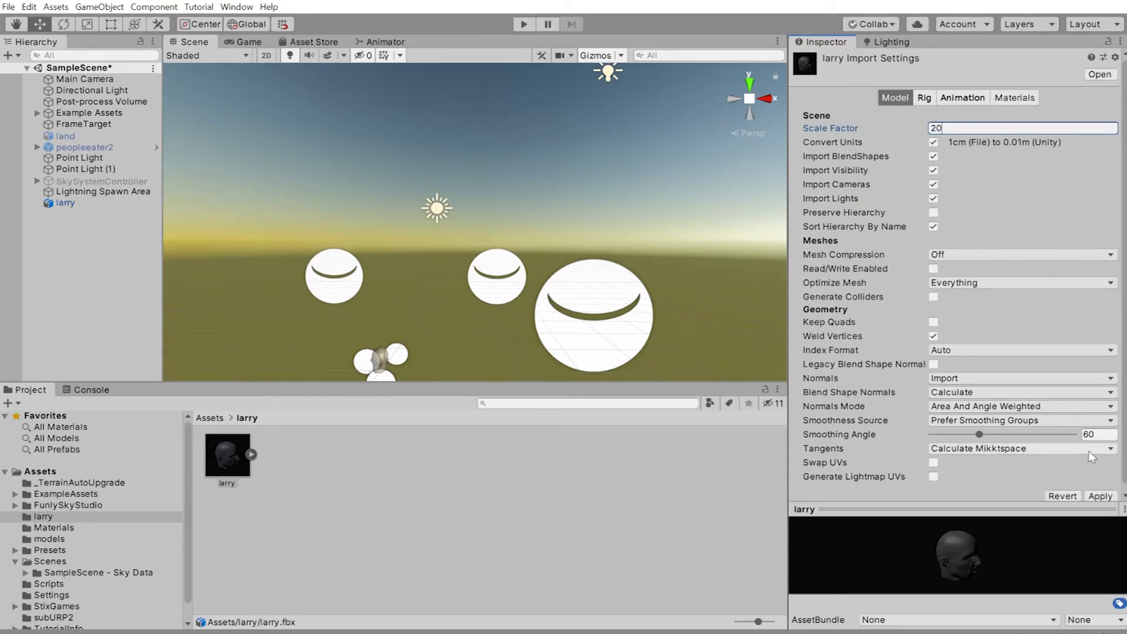
{"action": "left_click", "coordinate": [1101, 496]}
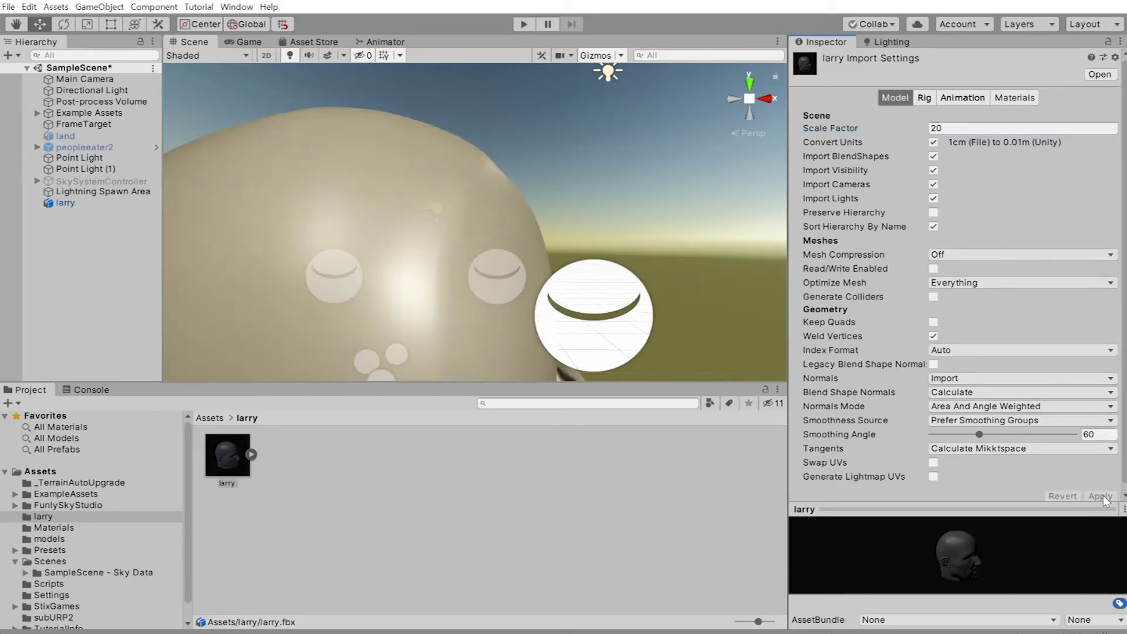
{"action": "scroll", "coordinate": [447, 227], "scroll_direction": "down", "scroll_amount": 10}
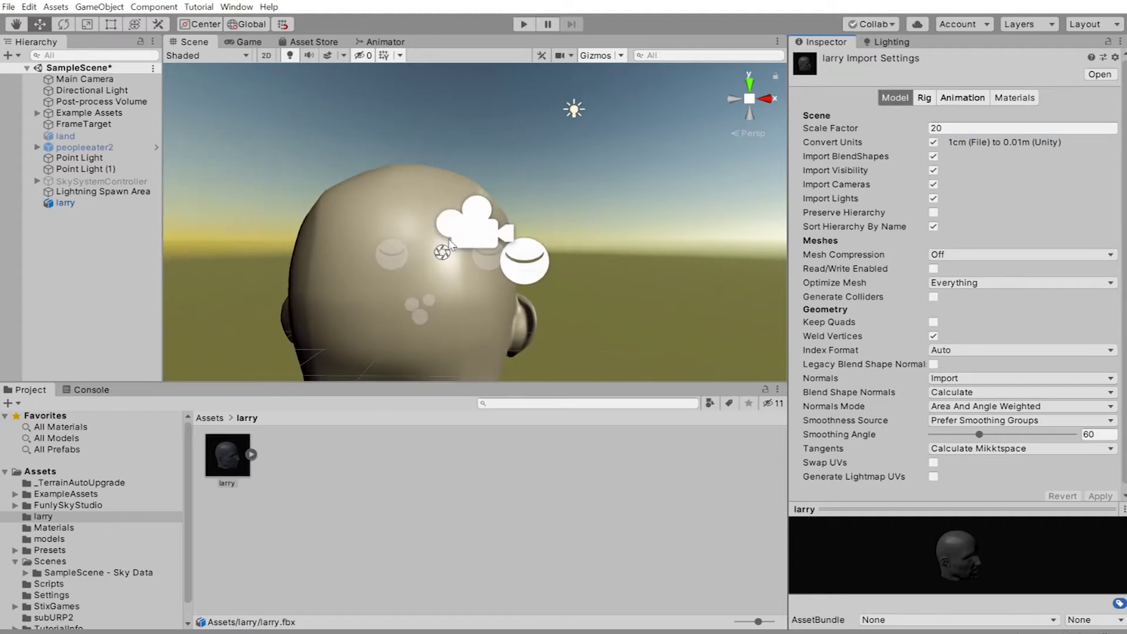
Push the larry head back to about Z 12.9 and rotate it to 157.83 on Y.
{"action": "left_click", "coordinate": [424, 278]}
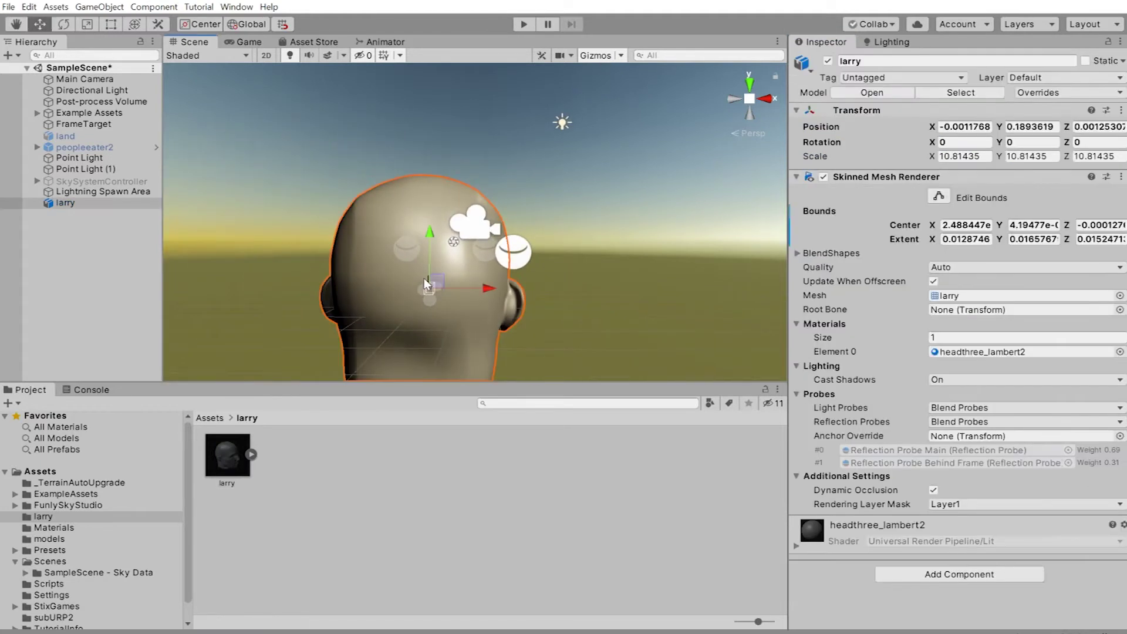
{"action": "left_click_drag", "start_coordinate": [438, 287], "coordinate": [483, 216]}
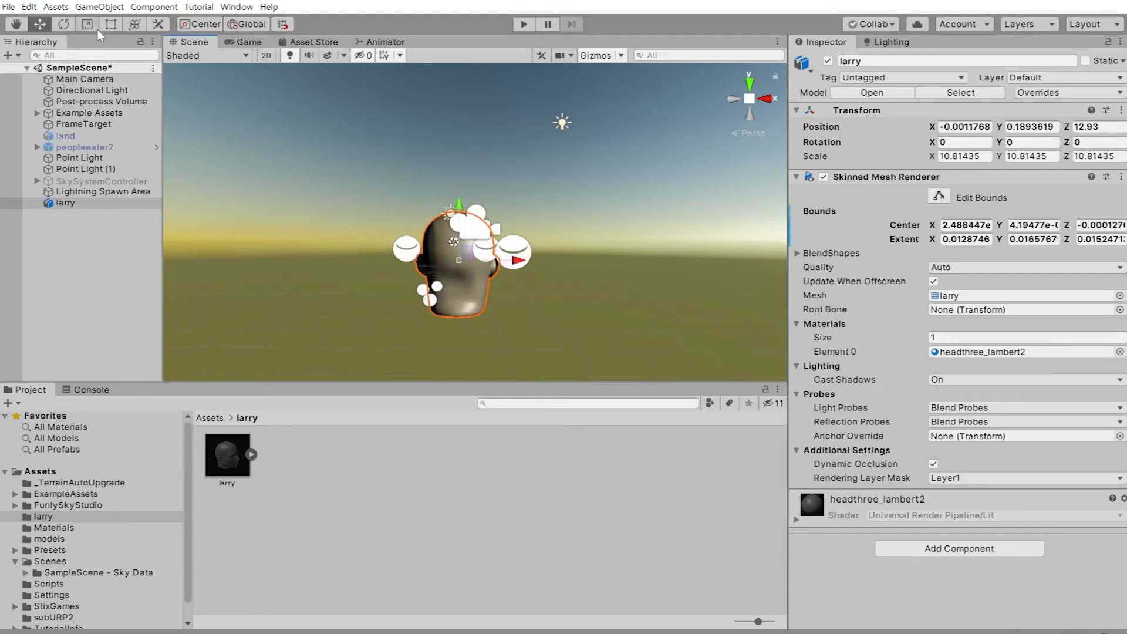
{"action": "left_click", "coordinate": [63, 24]}
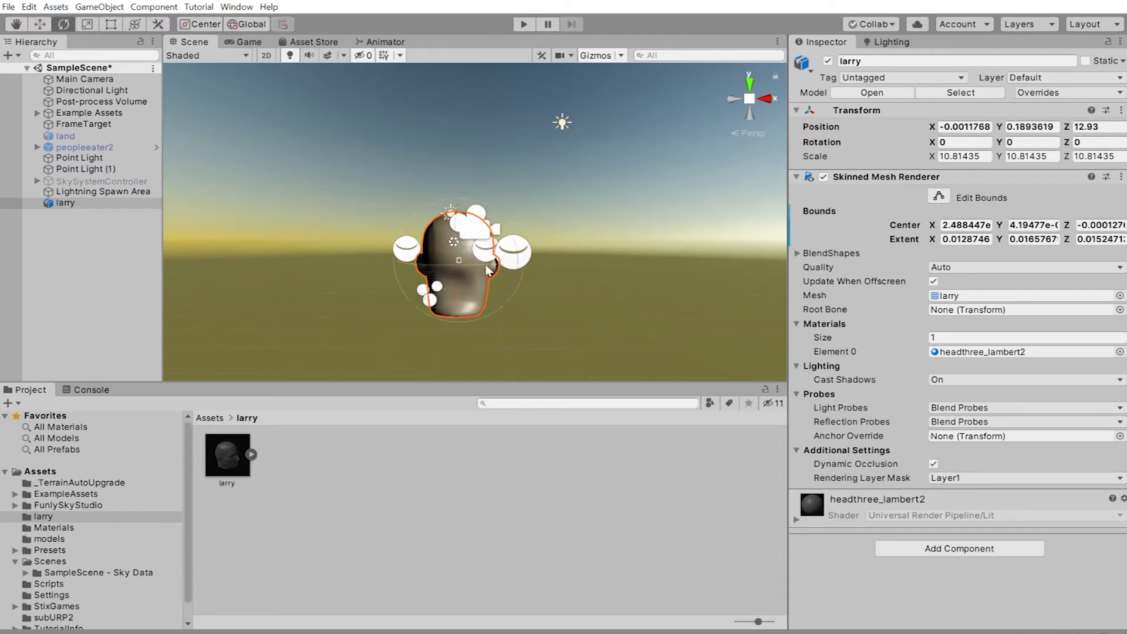
{"action": "left_click_drag", "start_coordinate": [435, 259], "coordinate": [403, 263]}
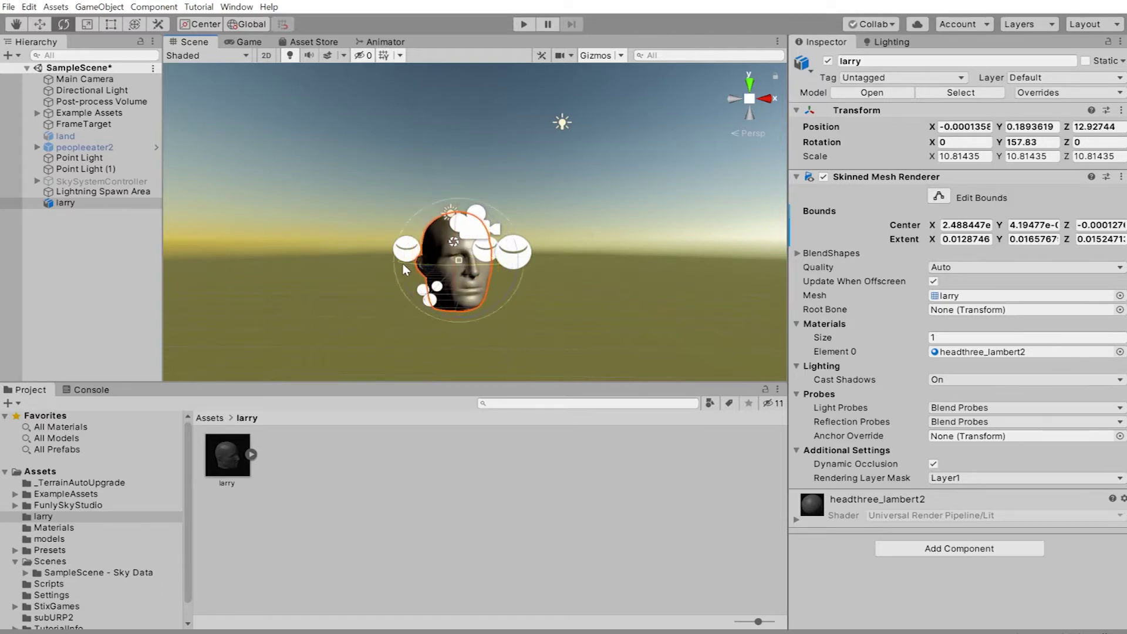
{"action": "scroll", "coordinate": [427, 263], "scroll_direction": "up", "scroll_amount": 3}
{"action": "scroll", "coordinate": [427, 263], "scroll_direction": "up", "scroll_amount": 5}
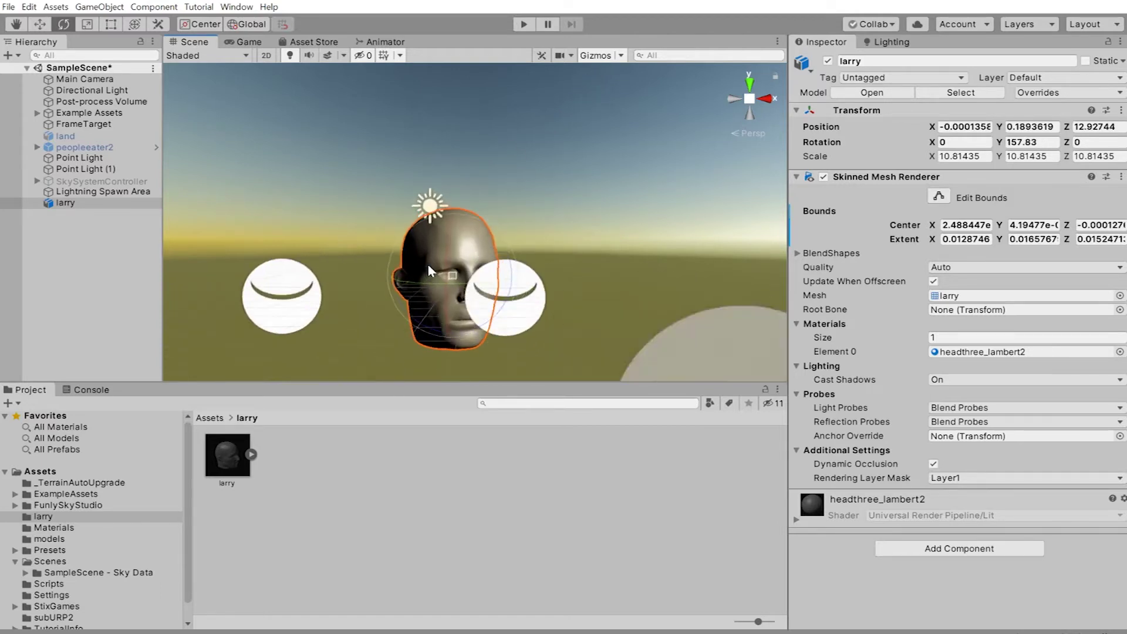
{"action": "middle_click_drag", "start_coordinate": [428, 263], "coordinate": [463, 216]}
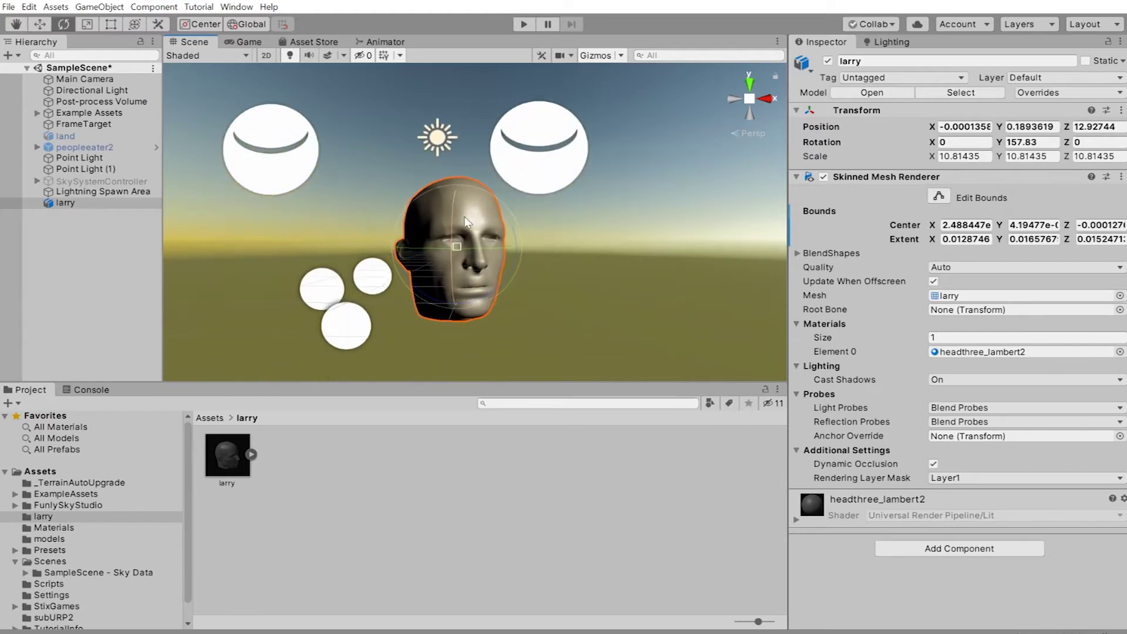
{"action": "scroll", "coordinate": [463, 216], "scroll_direction": "up", "scroll_amount": 4}
Create a material named larrymat in the larry folder and apply it to the head.
{"action": "right_click", "coordinate": [343, 490]}
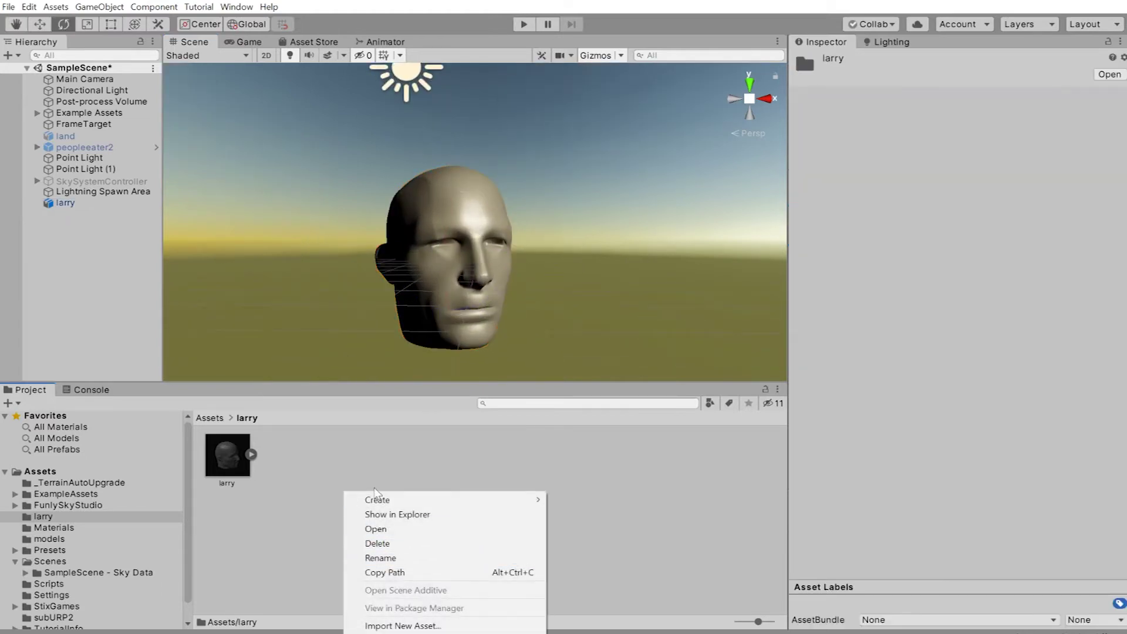
{"action": "mouse_move", "coordinate": [529, 501]}
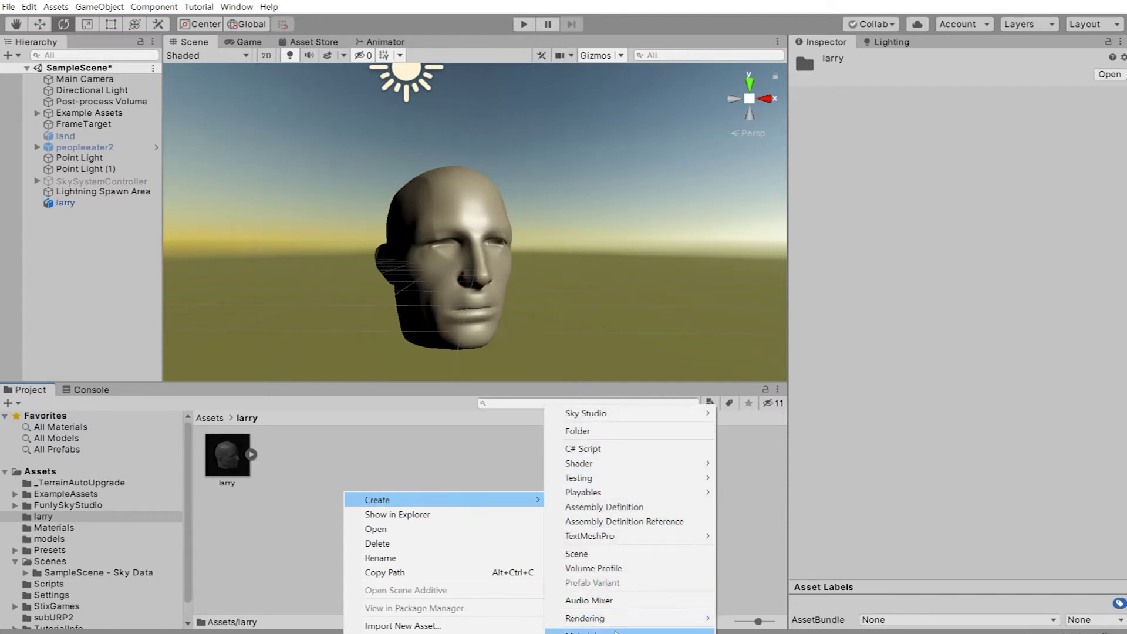
{"action": "left_click", "coordinate": [587, 631]}
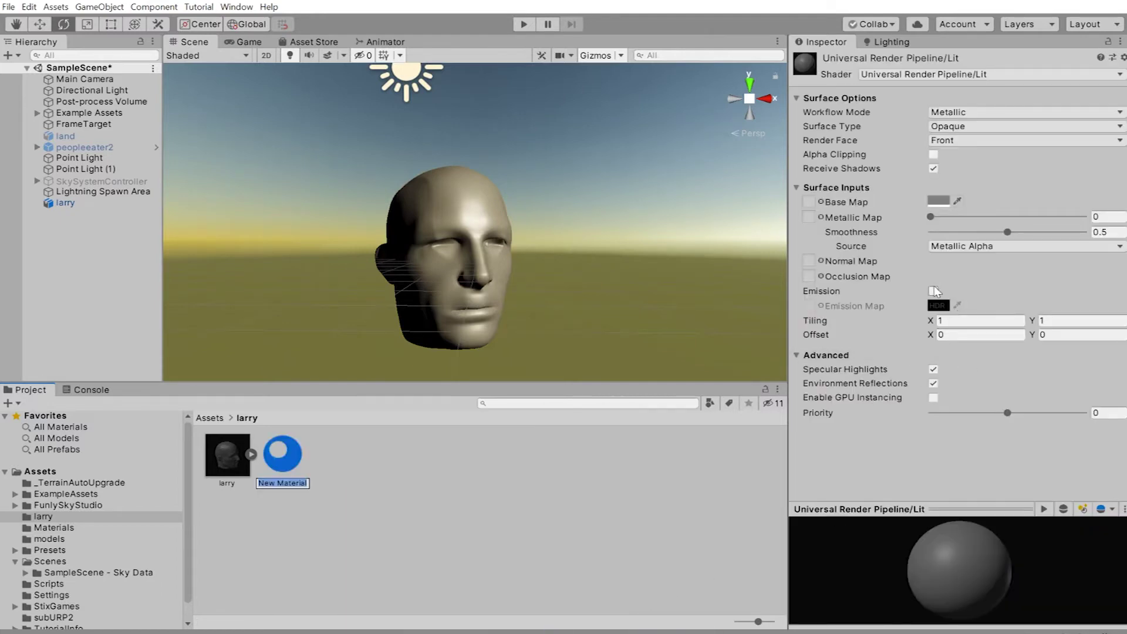
{"action": "type", "text": "larrymat"}
{"action": "key", "text": "Return"}
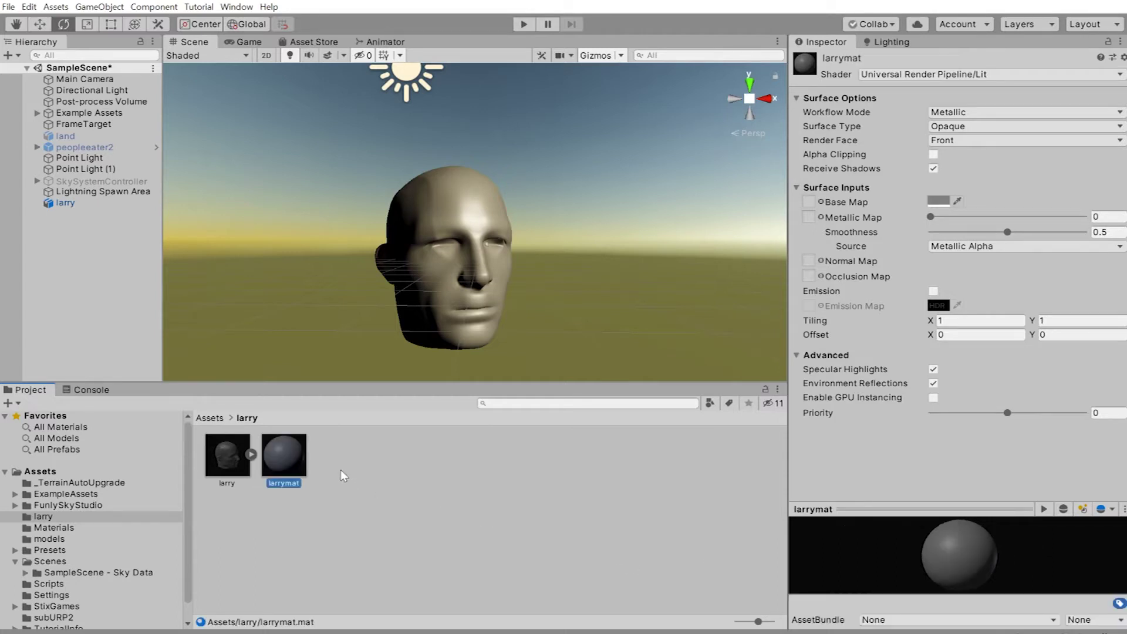
{"action": "left_click_drag", "start_coordinate": [284, 455], "coordinate": [442, 250]}
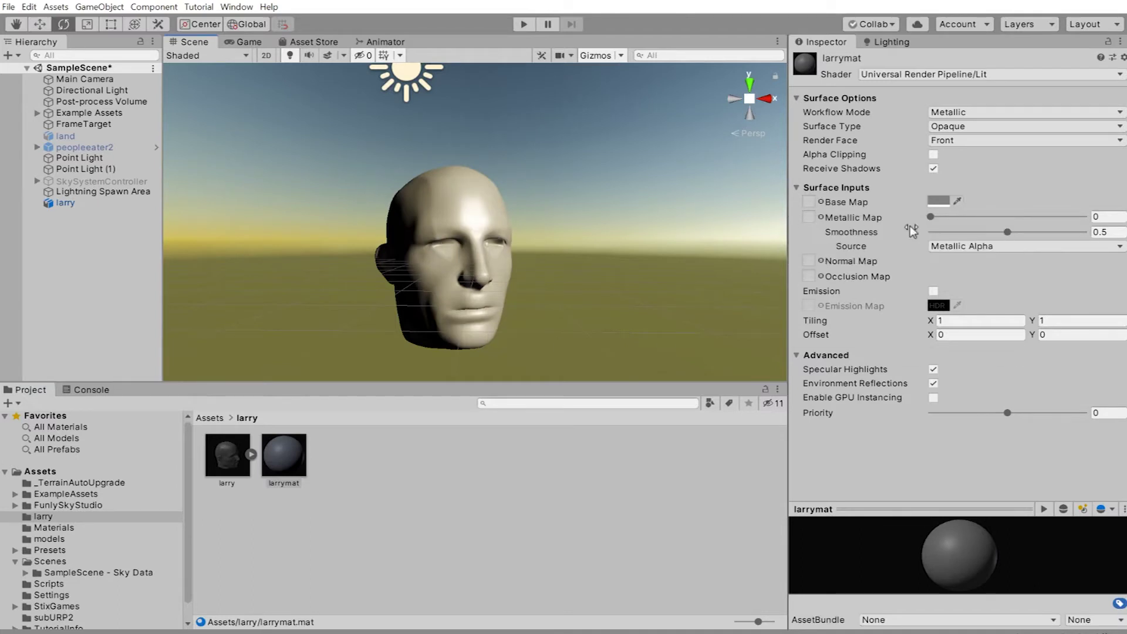
Set larrymat's Base Map colour to purple-magenta.
{"action": "left_click", "coordinate": [940, 203]}
{"action": "left_click", "coordinate": [359, 540]}
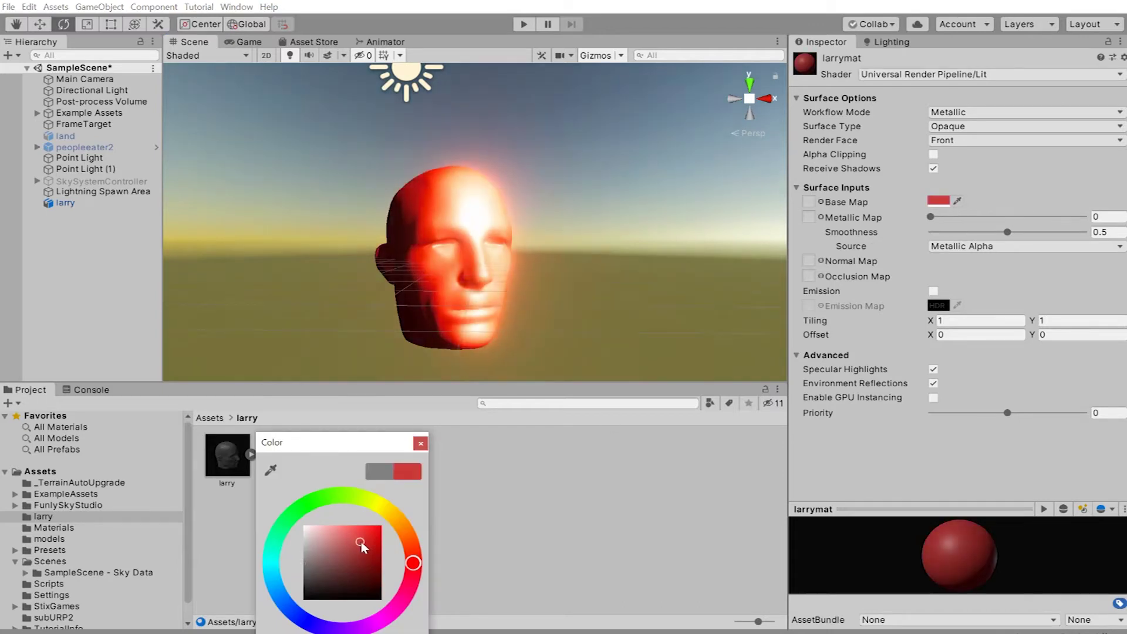
{"action": "left_click_drag", "start_coordinate": [410, 569], "coordinate": [367, 628]}
{"action": "left_click", "coordinate": [480, 586]}
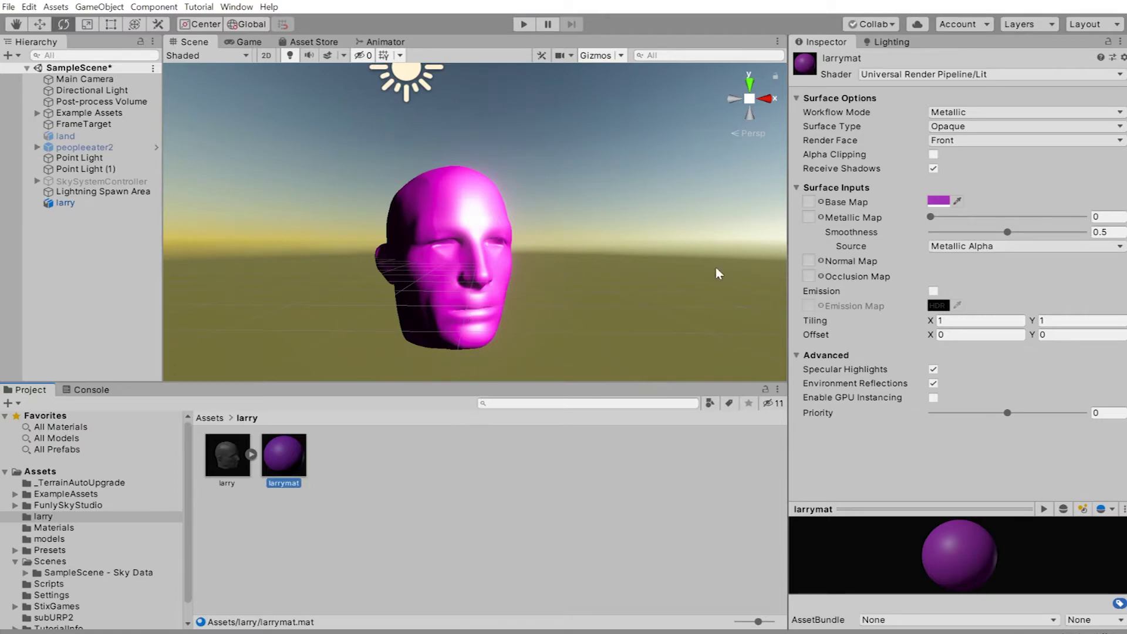
Expand larry's BlendShapes, drag the larrysad slider, then undo the change.
{"action": "left_click", "coordinate": [74, 203]}
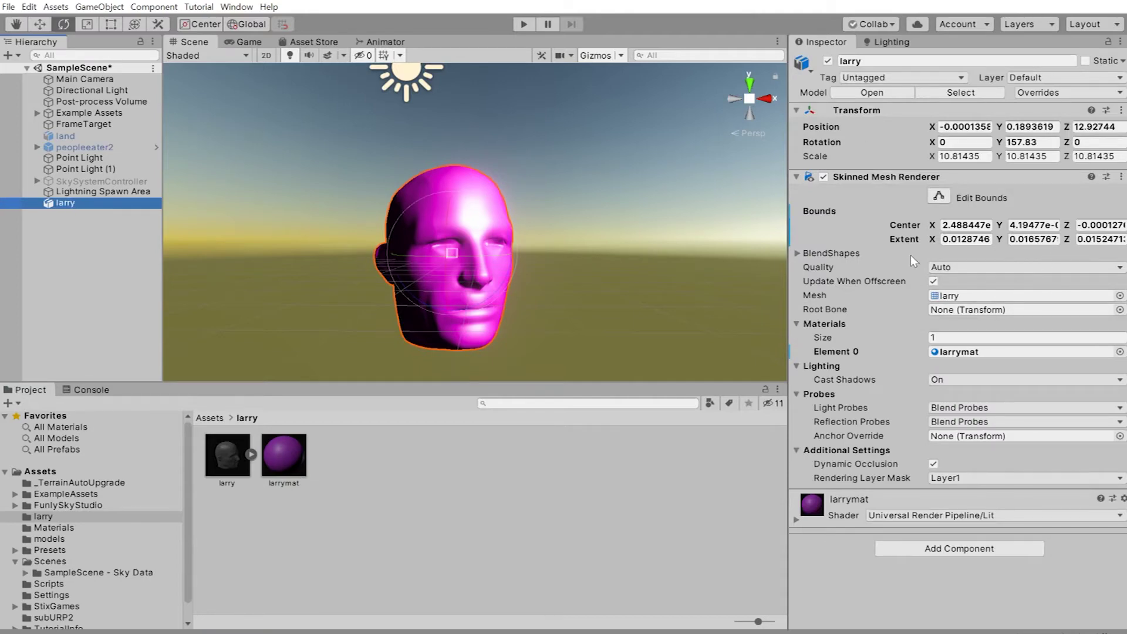
{"action": "left_click", "coordinate": [798, 253]}
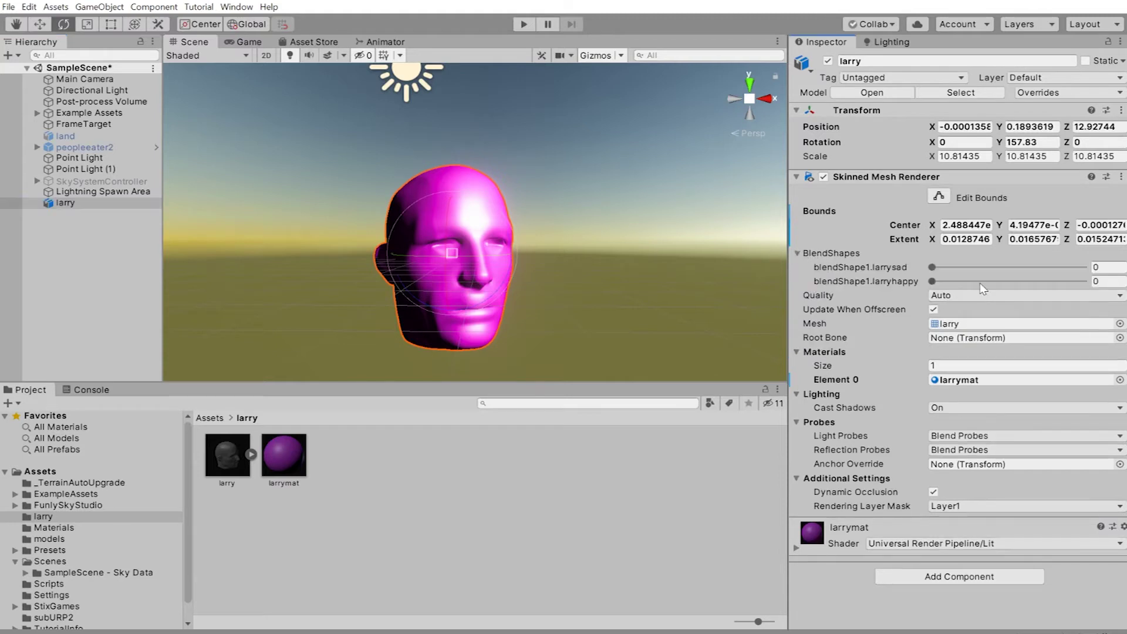
{"action": "left_click_drag", "start_coordinate": [933, 268], "coordinate": [1098, 294]}
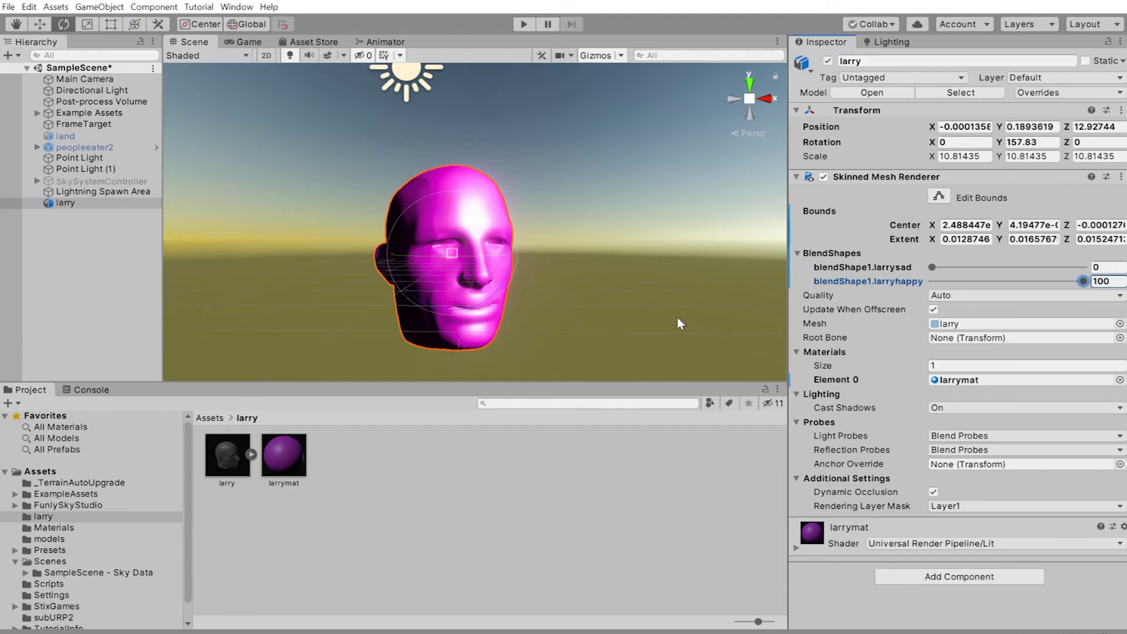
{"action": "key", "text": "ctrl+z"}
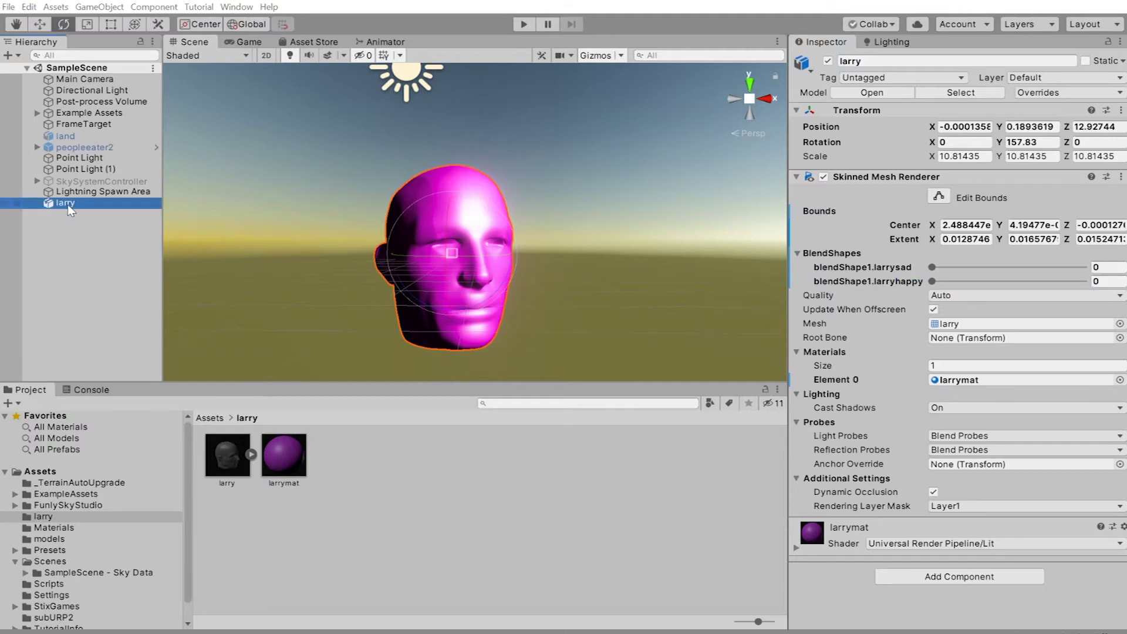
Create a Timeline asset named LarryTime in the larry folder and open it with larry selected.
{"action": "key", "text": "F2"}
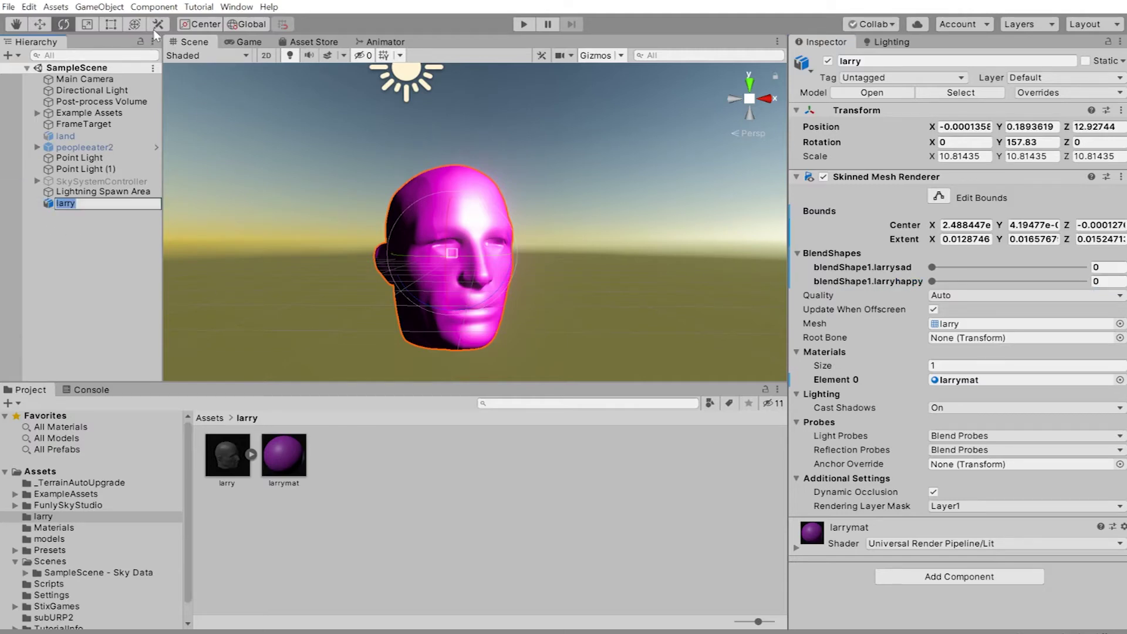
{"action": "left_click", "coordinate": [56, 7]}
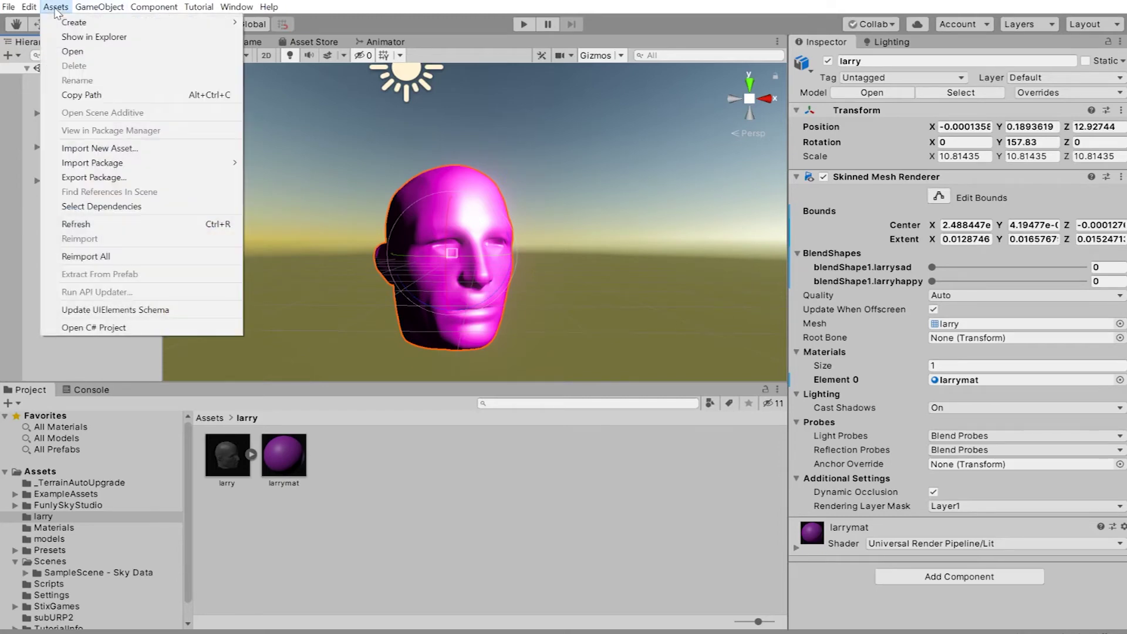
{"action": "mouse_move", "coordinate": [70, 22]}
{"action": "left_click", "coordinate": [314, 418]}
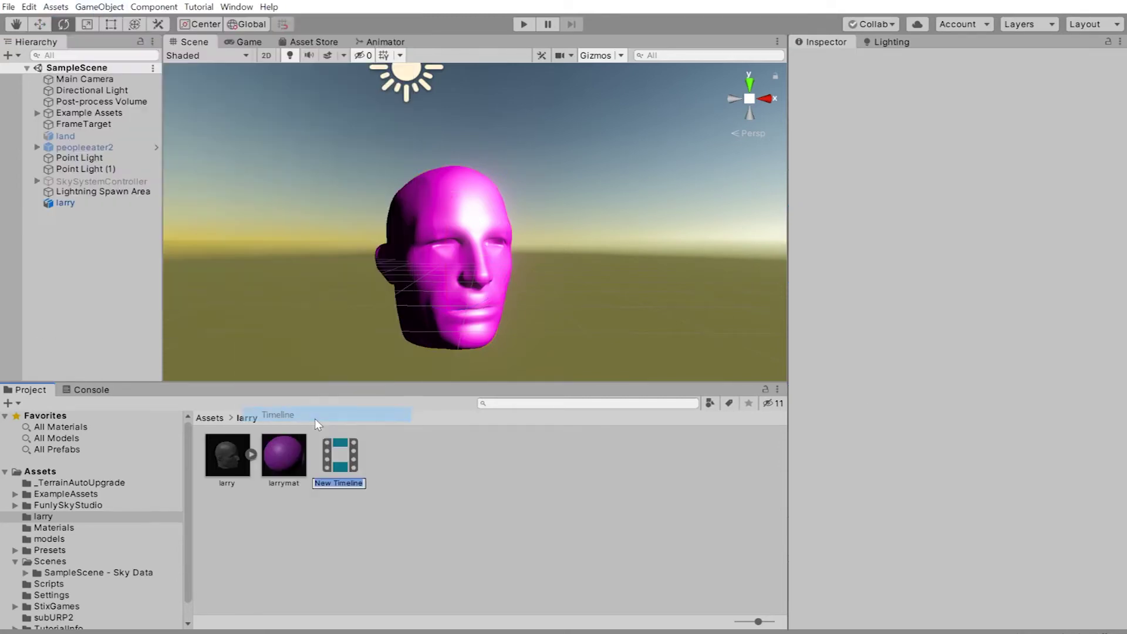
{"action": "type", "text": "LarryTime"}
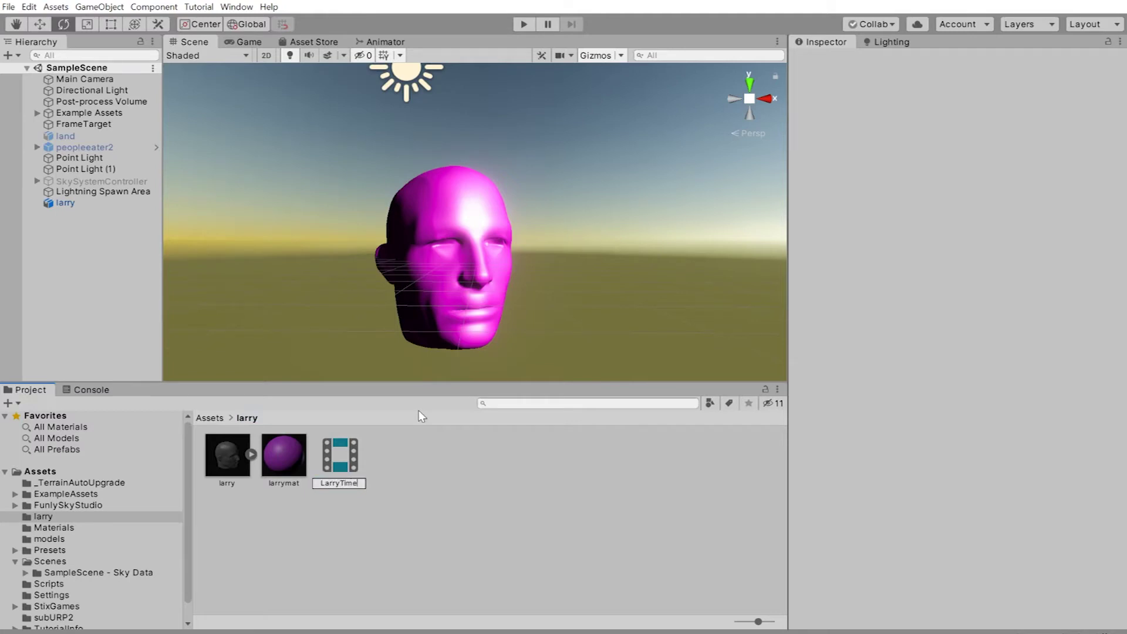
{"action": "key", "text": "Return"}
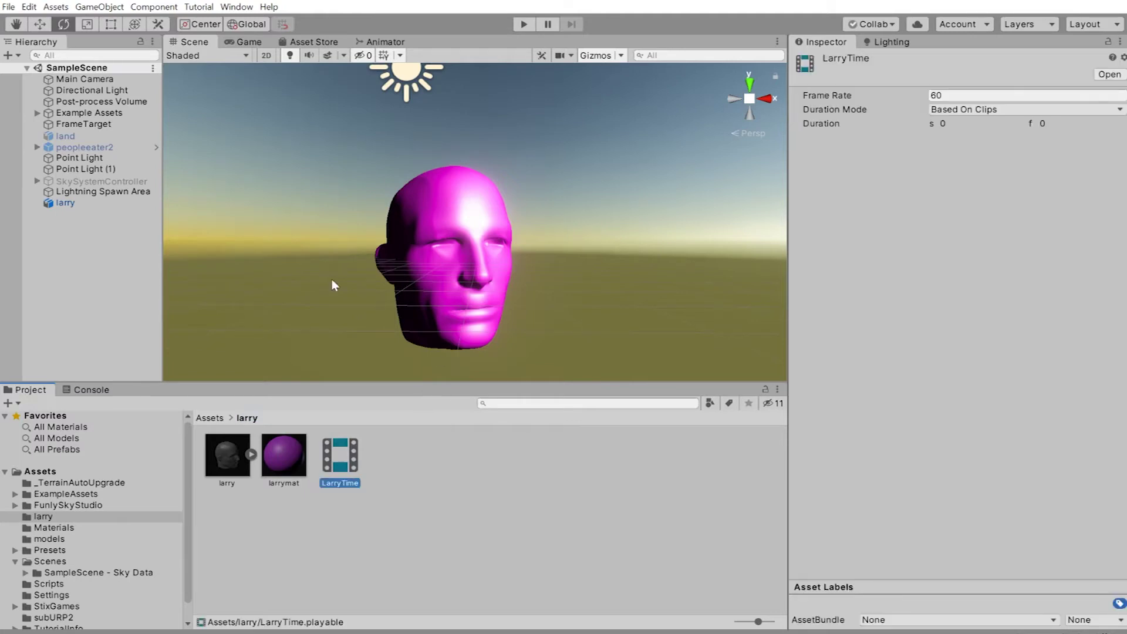
{"action": "left_click", "coordinate": [82, 203]}
{"action": "double_click", "coordinate": [339, 457]}
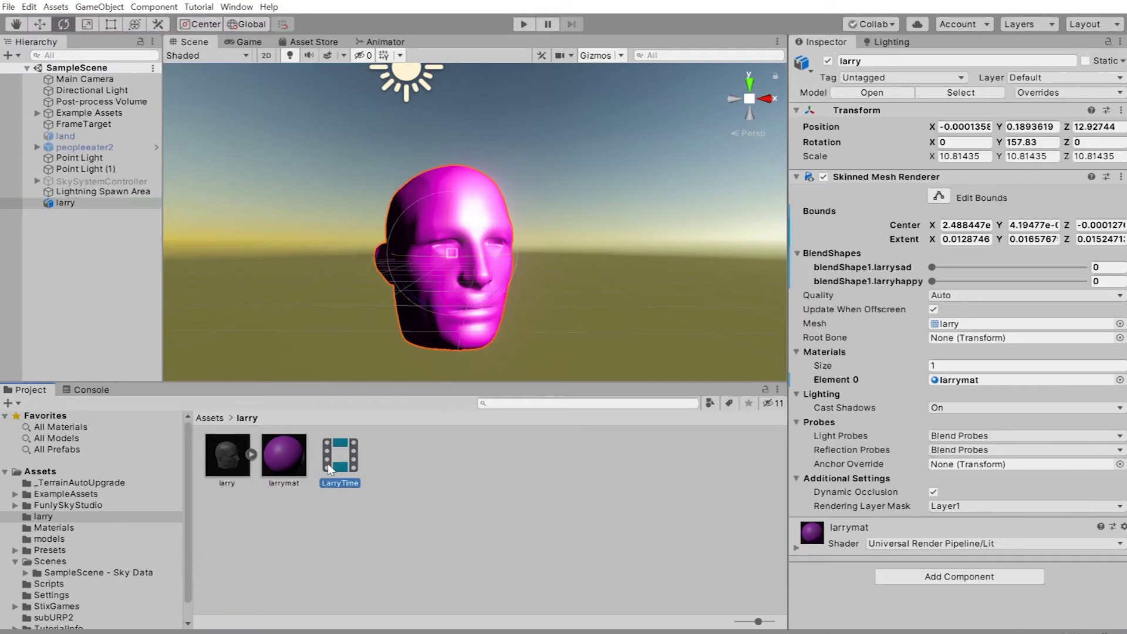
Create and save larryTimeline.playable with a Playable Director for larry.
{"action": "left_click", "coordinate": [67, 205]}
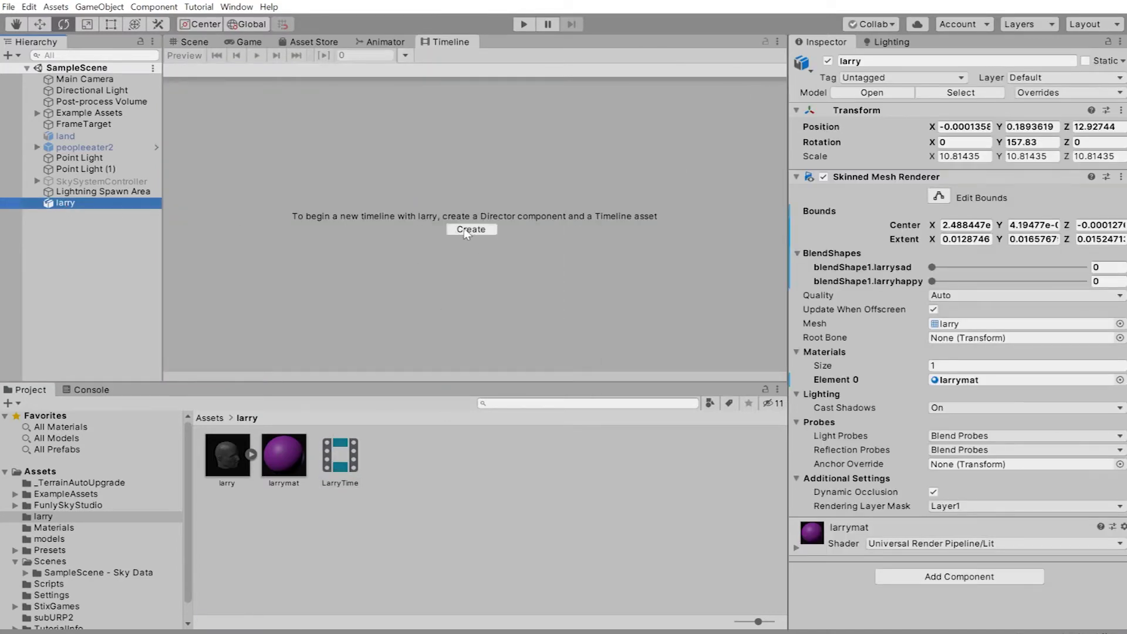
{"action": "left_click", "coordinate": [470, 229]}
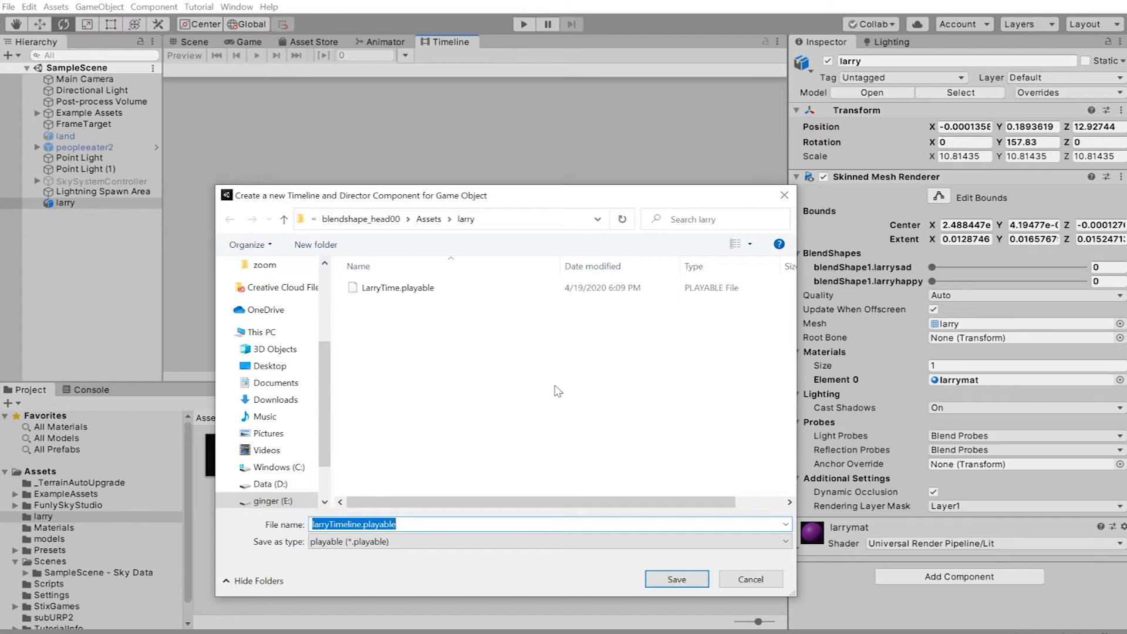
{"action": "left_click", "coordinate": [676, 580]}
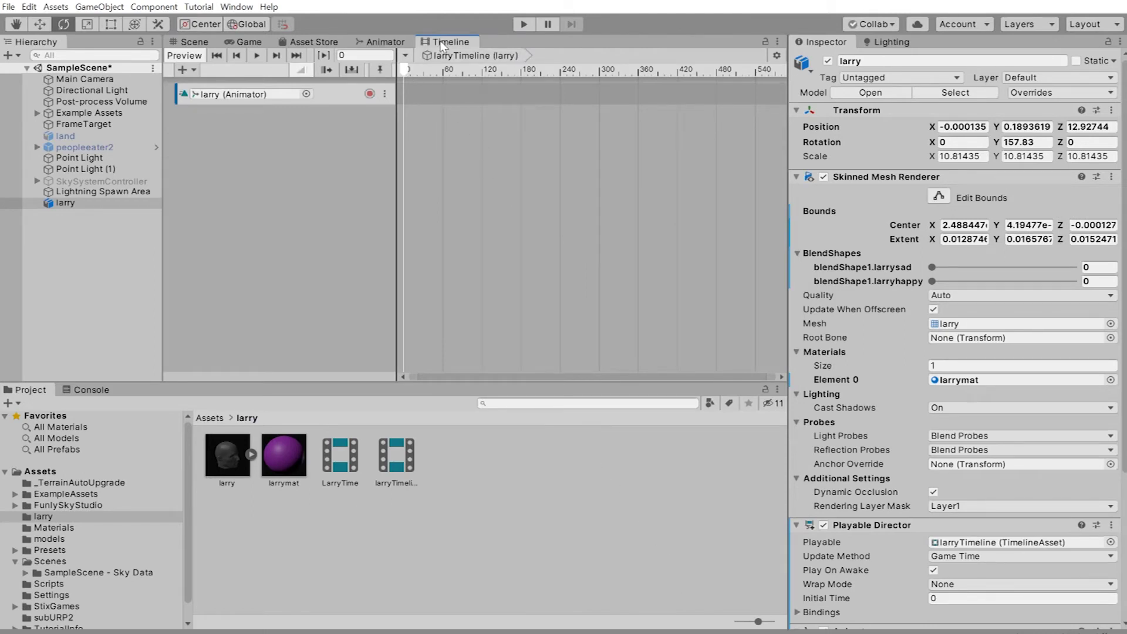
Dock the Timeline panel at the bottom and start recording on larry's Animator track.
{"action": "left_click_drag", "start_coordinate": [444, 42], "coordinate": [490, 304]}
{"action": "left_click_drag", "start_coordinate": [537, 368], "coordinate": [988, 426]}
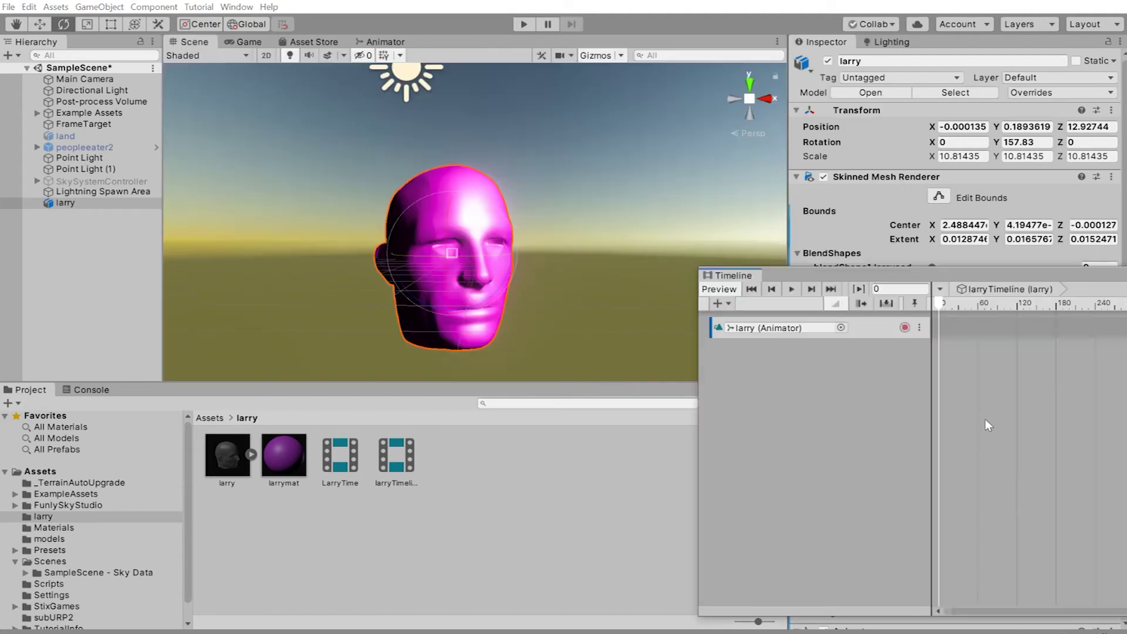
{"action": "left_click_drag", "start_coordinate": [842, 281], "coordinate": [319, 440]}
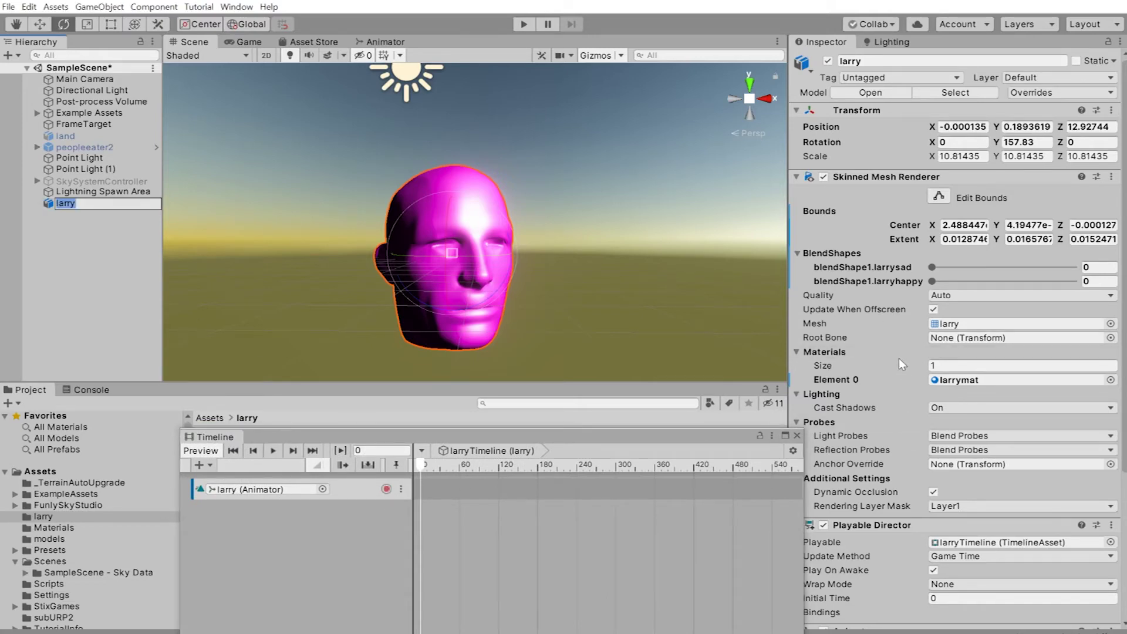
{"action": "left_click", "coordinate": [932, 281]}
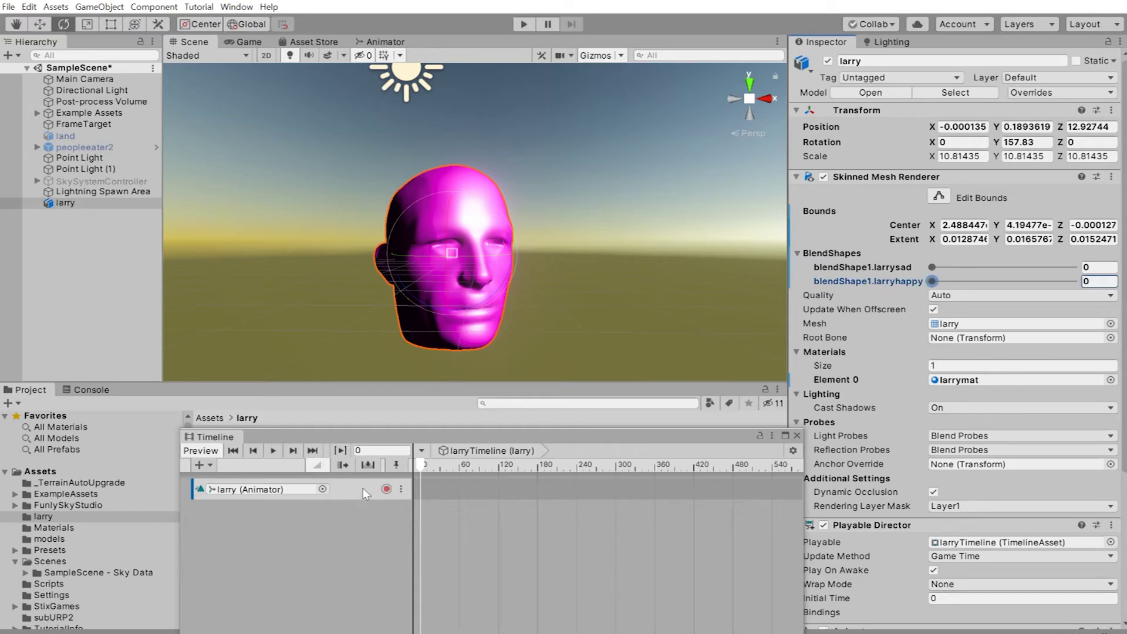
{"action": "left_click", "coordinate": [386, 489]}
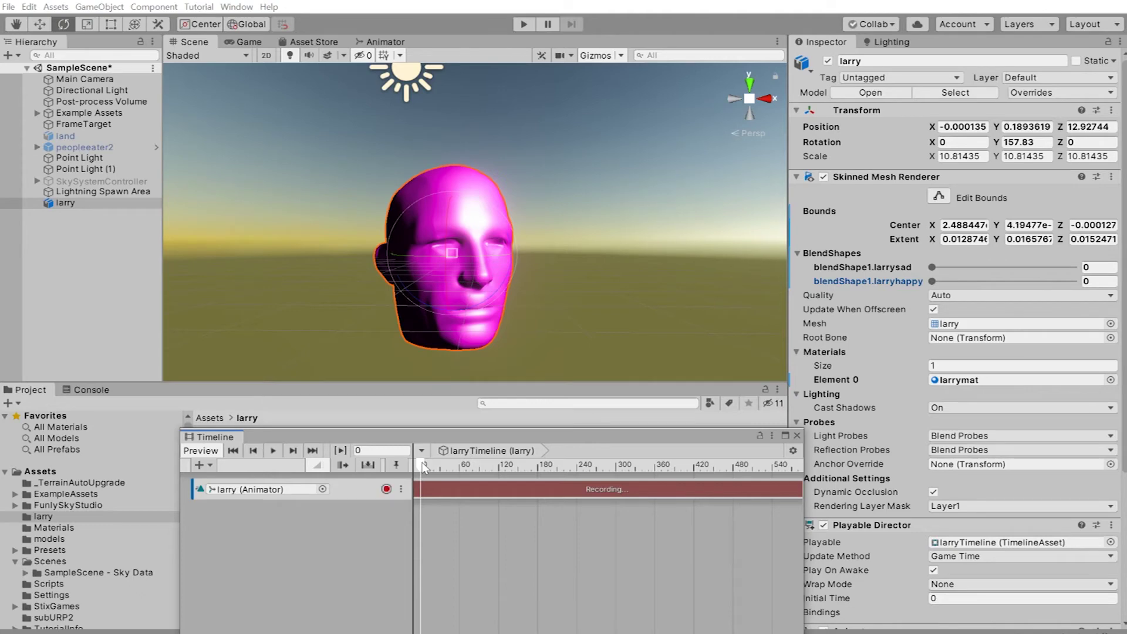
Key larryhappy at 0 on frame 0 and near 100 on frames 120 and 240.
{"action": "left_click_drag", "start_coordinate": [422, 465], "coordinate": [500, 476]}
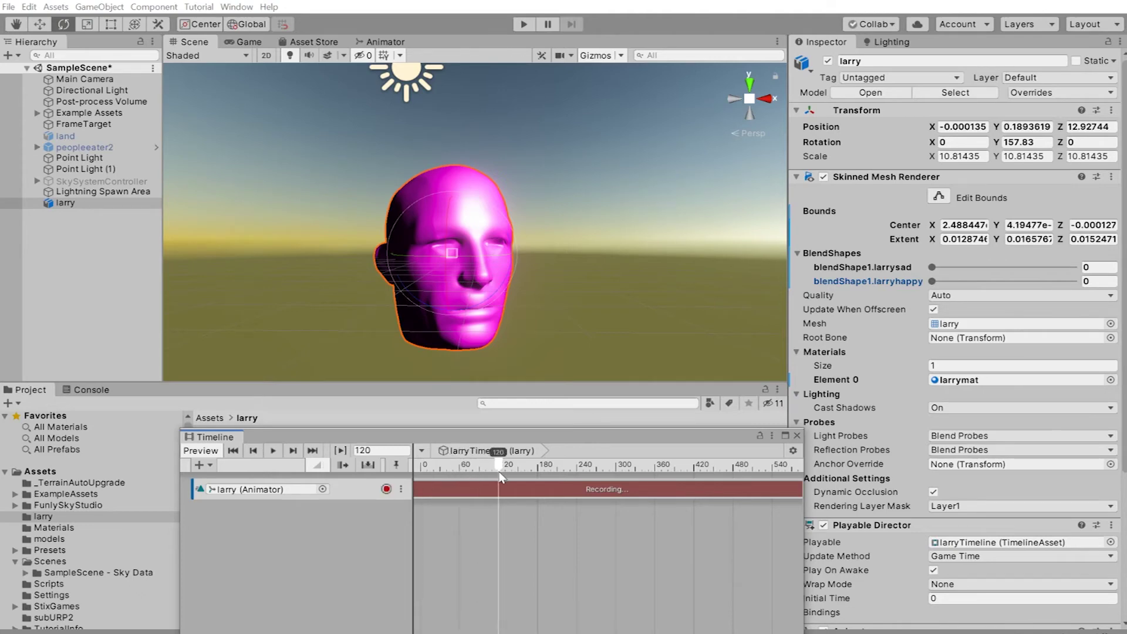
{"action": "left_click_drag", "start_coordinate": [932, 281], "coordinate": [1116, 299]}
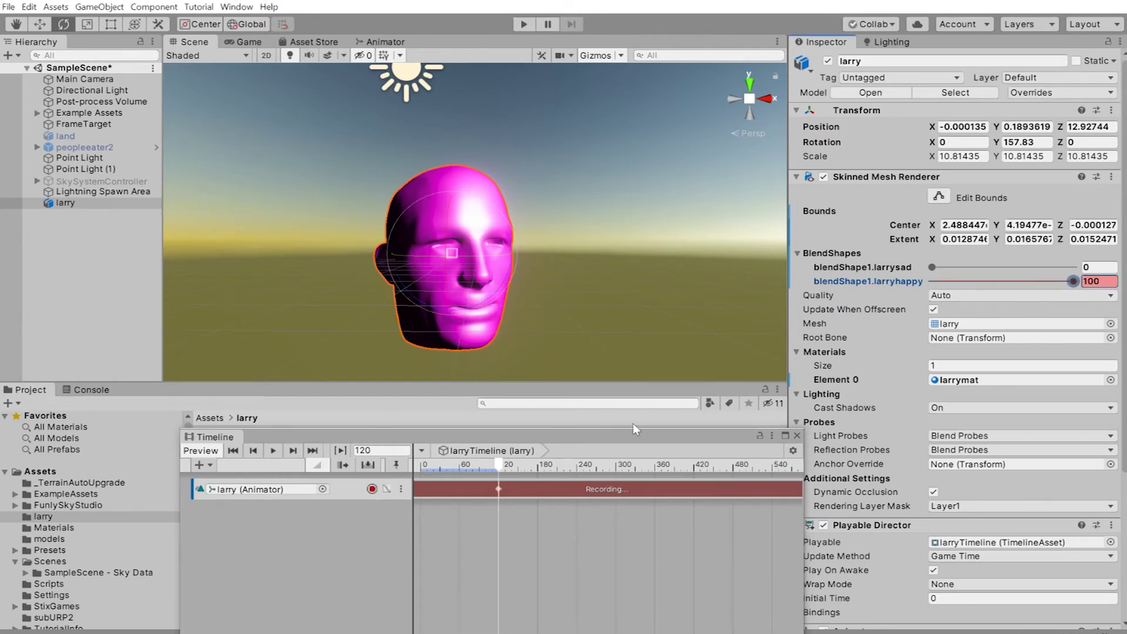
{"action": "left_click_drag", "start_coordinate": [499, 464], "coordinate": [399, 465]}
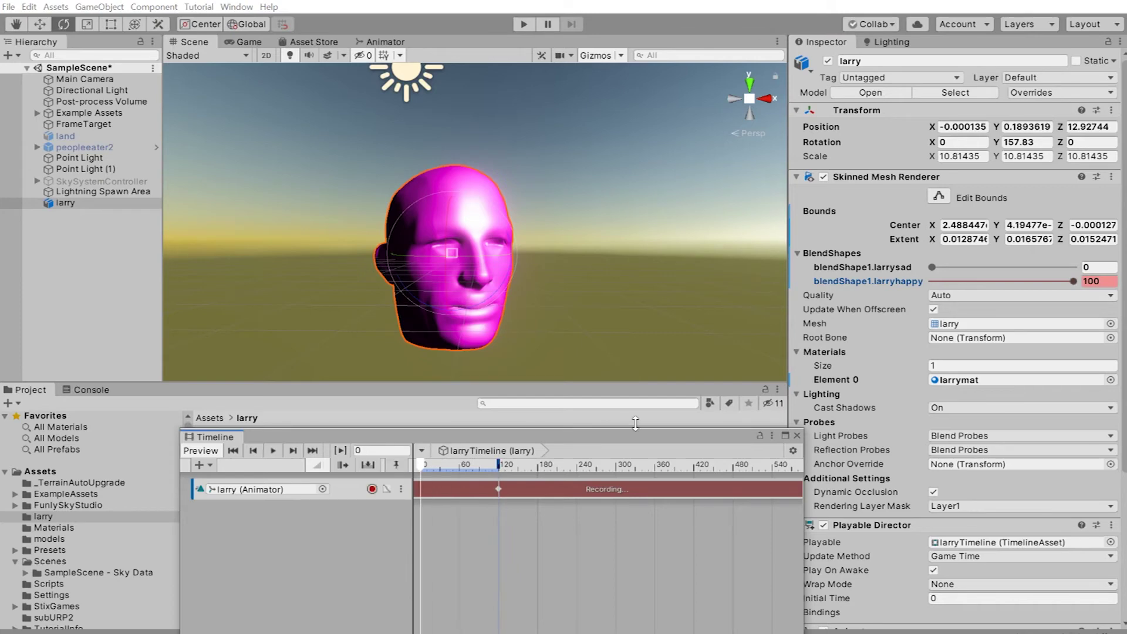
{"action": "left_click_drag", "start_coordinate": [1072, 281], "coordinate": [895, 289]}
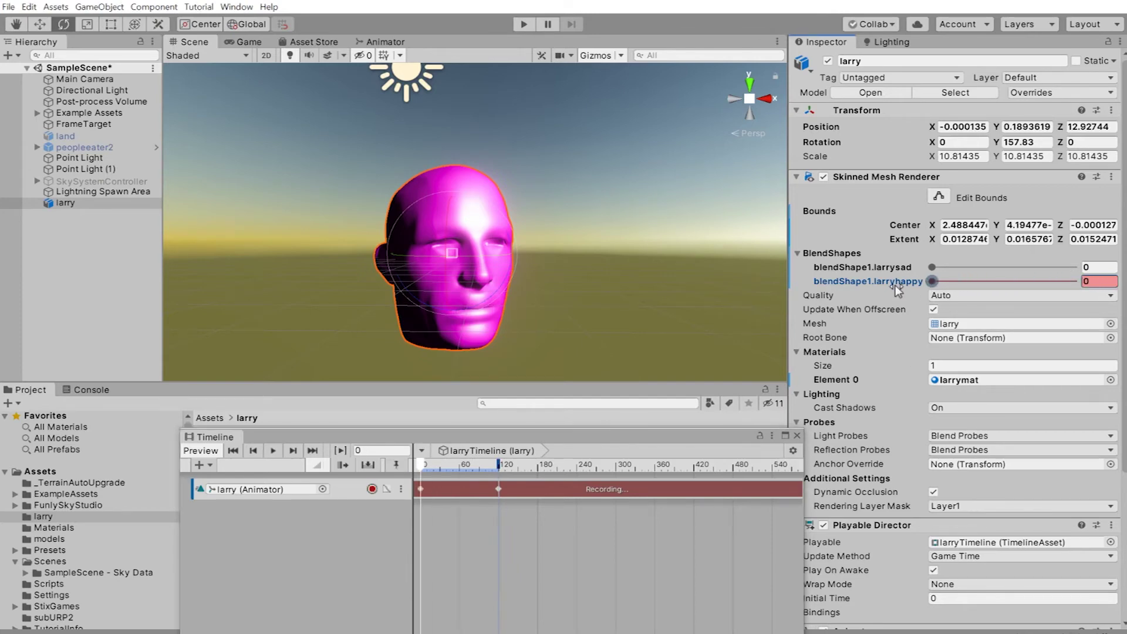
{"action": "mouse_move", "coordinate": [422, 464]}
{"action": "left_mouse_down"}
{"action": "mouse_move", "coordinate": [502, 472]}
{"action": "mouse_move", "coordinate": [420, 468]}
{"action": "mouse_move", "coordinate": [437, 470]}
{"action": "left_mouse_up"}
{"action": "left_click_drag", "start_coordinate": [435, 473], "coordinate": [421, 473]}
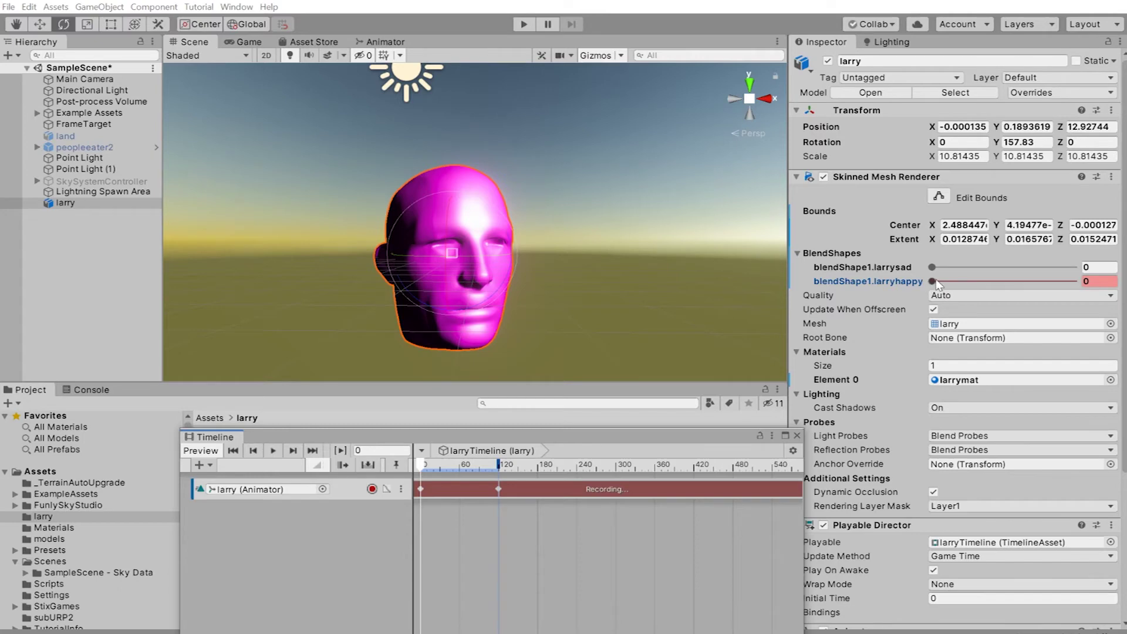
{"action": "left_click_drag", "start_coordinate": [424, 468], "coordinate": [579, 485]}
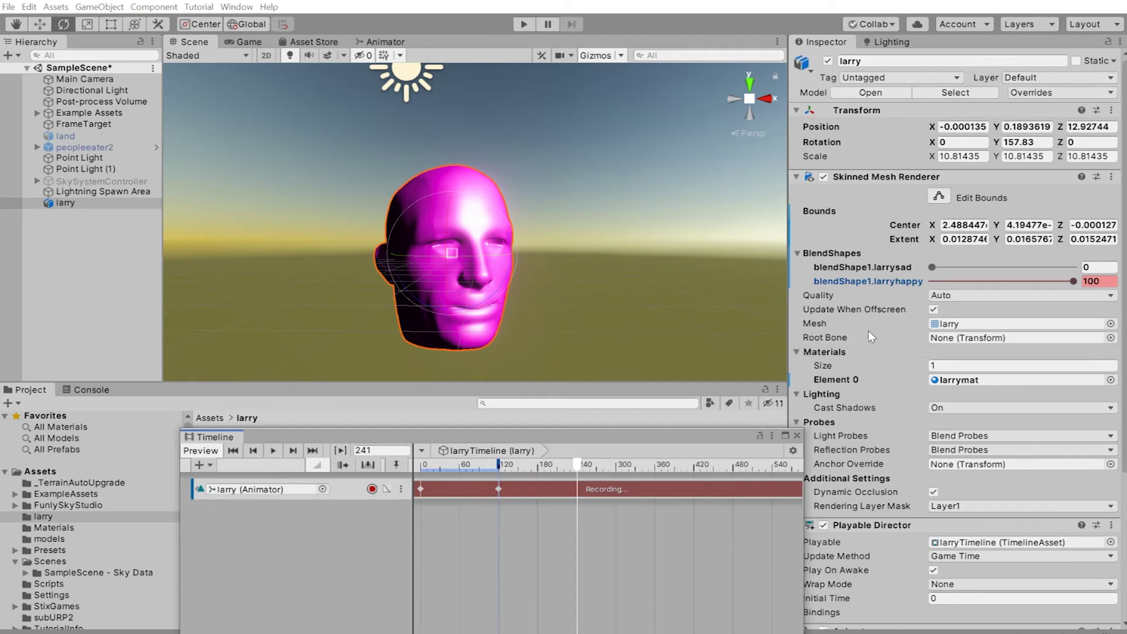
{"action": "left_click_drag", "start_coordinate": [1074, 281], "coordinate": [1090, 283]}
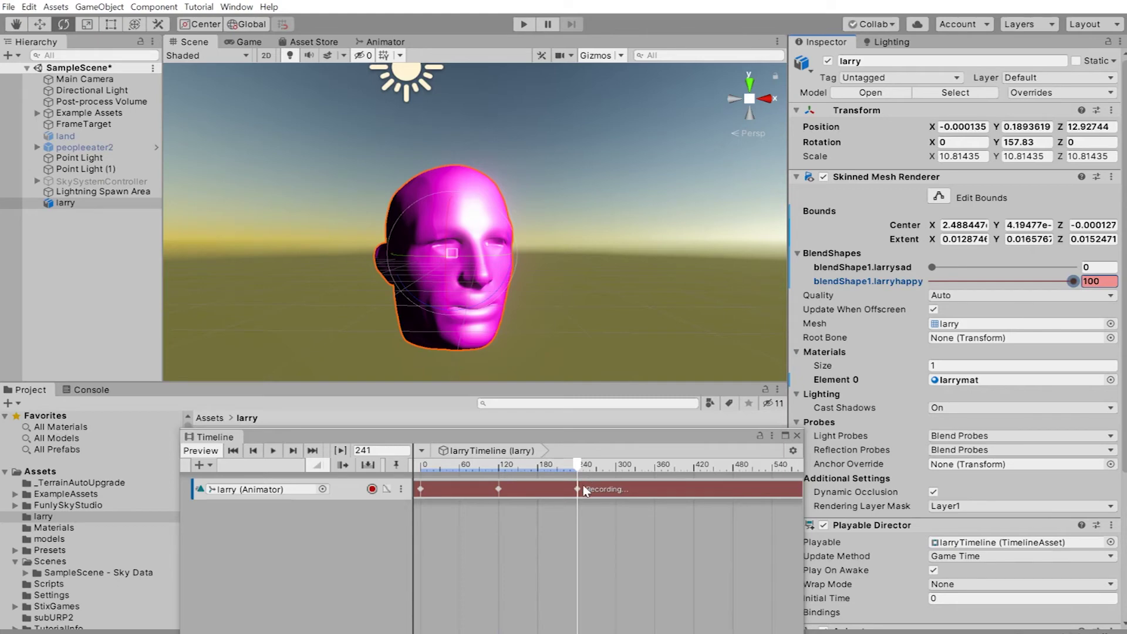
Key larryhappy back to 0 at frame 300 and scrub to preview.
{"action": "left_click", "coordinate": [576, 464]}
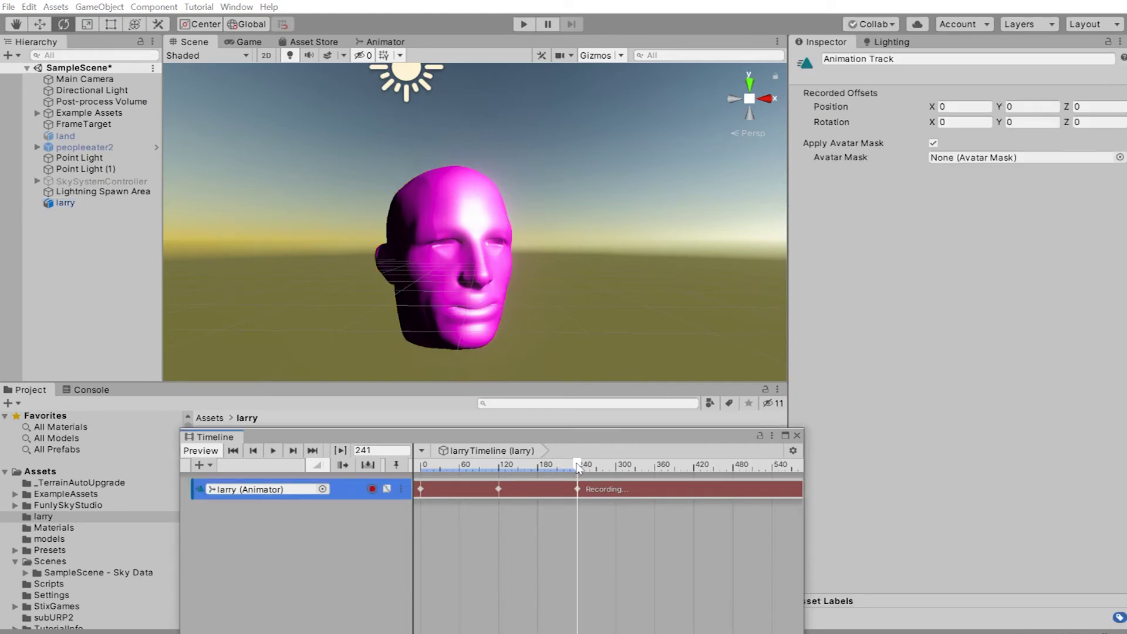
{"action": "left_click_drag", "start_coordinate": [577, 467], "coordinate": [620, 469]}
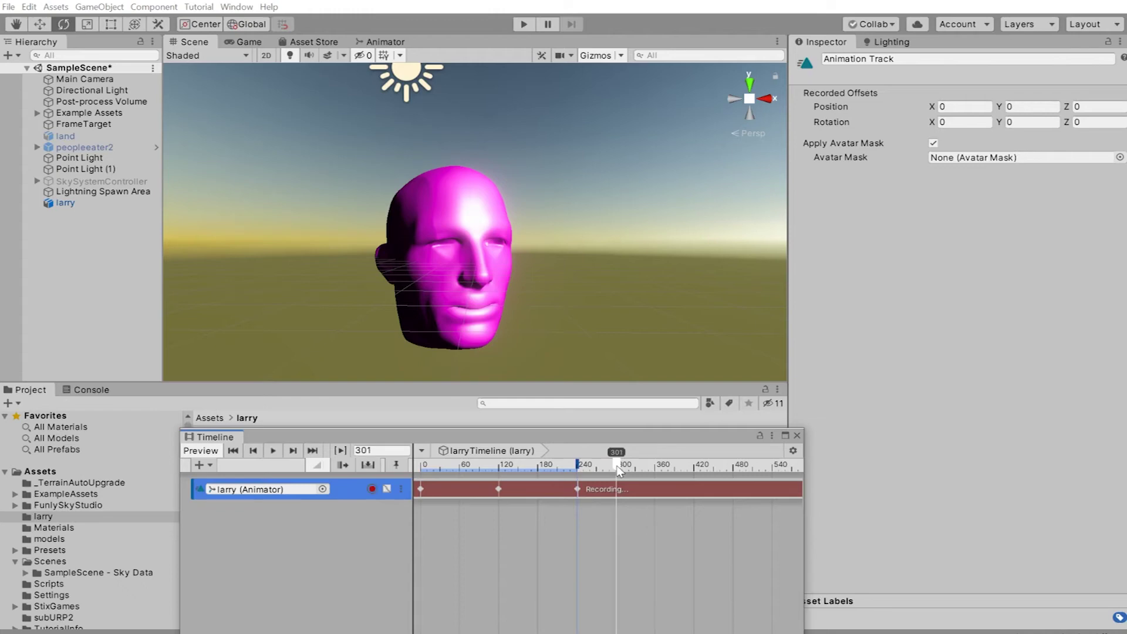
{"action": "left_click_drag", "start_coordinate": [619, 469], "coordinate": [615, 468]}
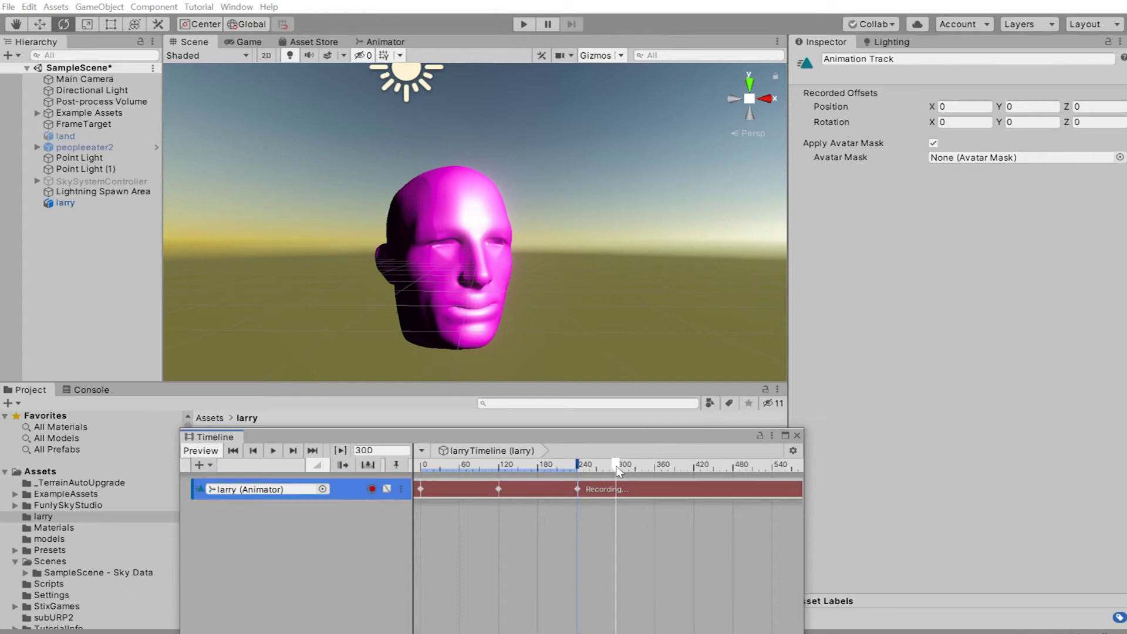
{"action": "left_click", "coordinate": [89, 202]}
{"action": "left_click", "coordinate": [1073, 281]}
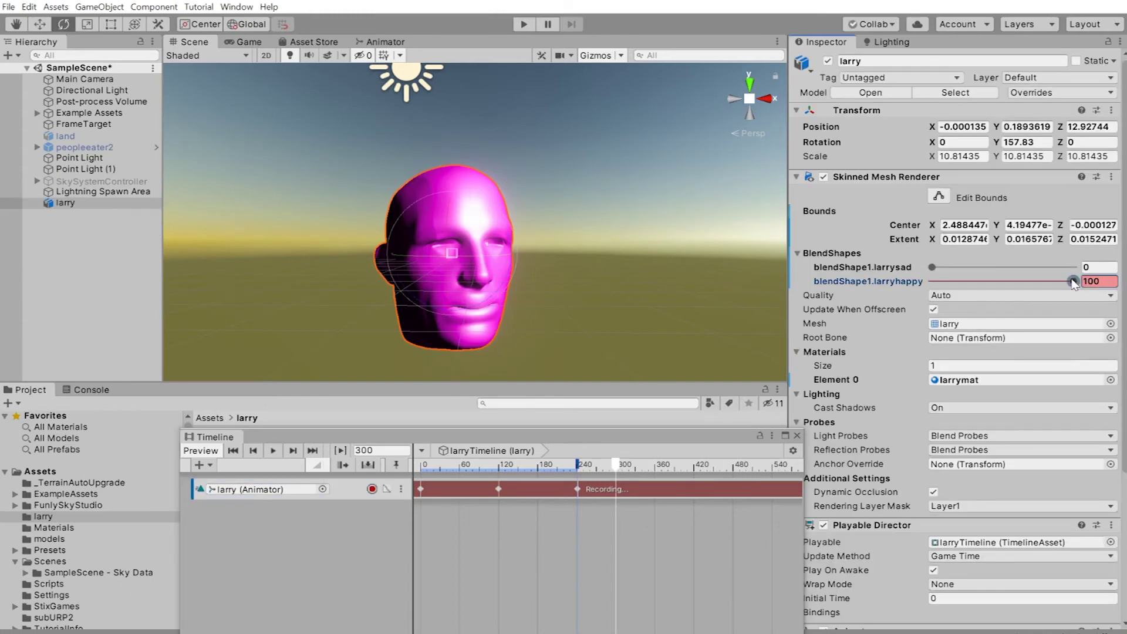
{"action": "left_click_drag", "start_coordinate": [1072, 282], "coordinate": [926, 300]}
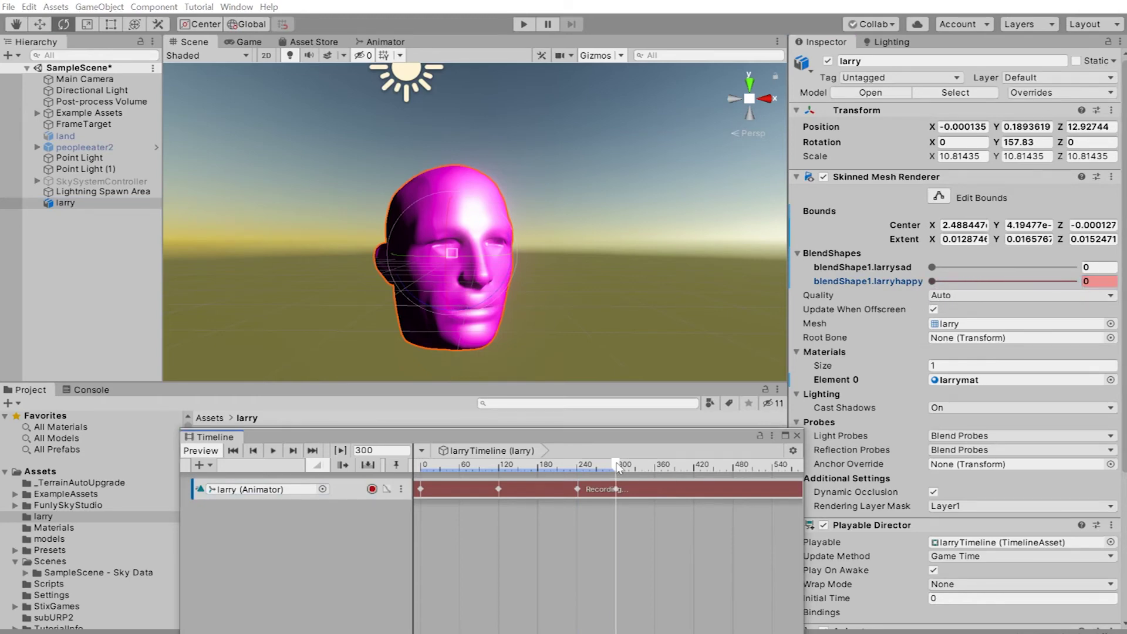
{"action": "left_click_drag", "start_coordinate": [617, 466], "coordinate": [635, 498]}
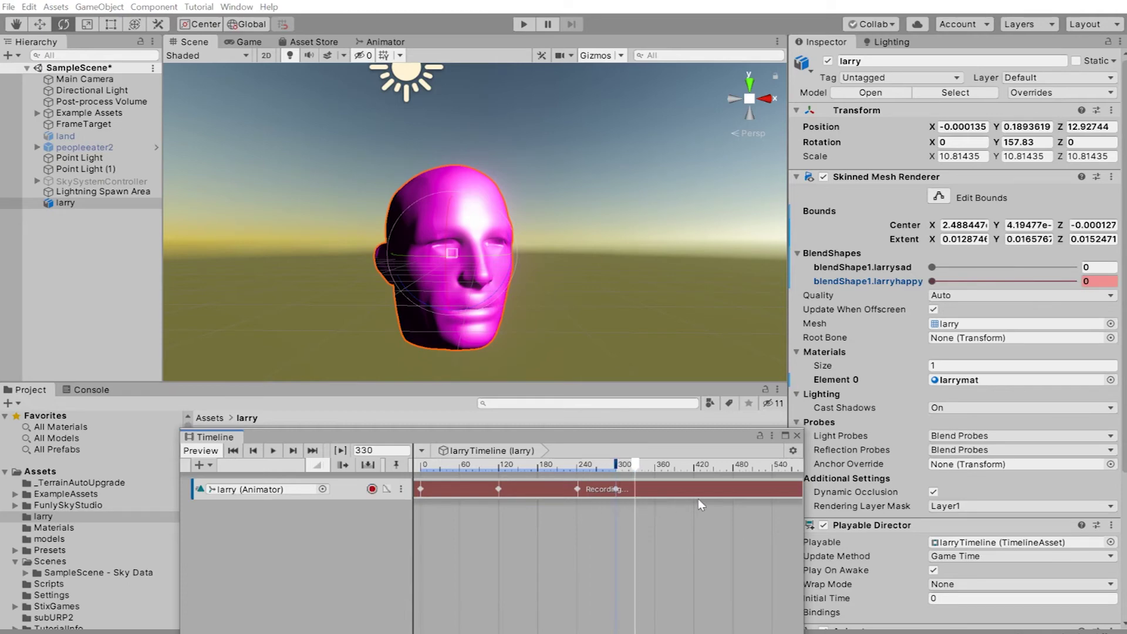
Stop recording, rewind to frame 0 and preview the smile animation.
{"action": "left_click", "coordinate": [372, 489]}
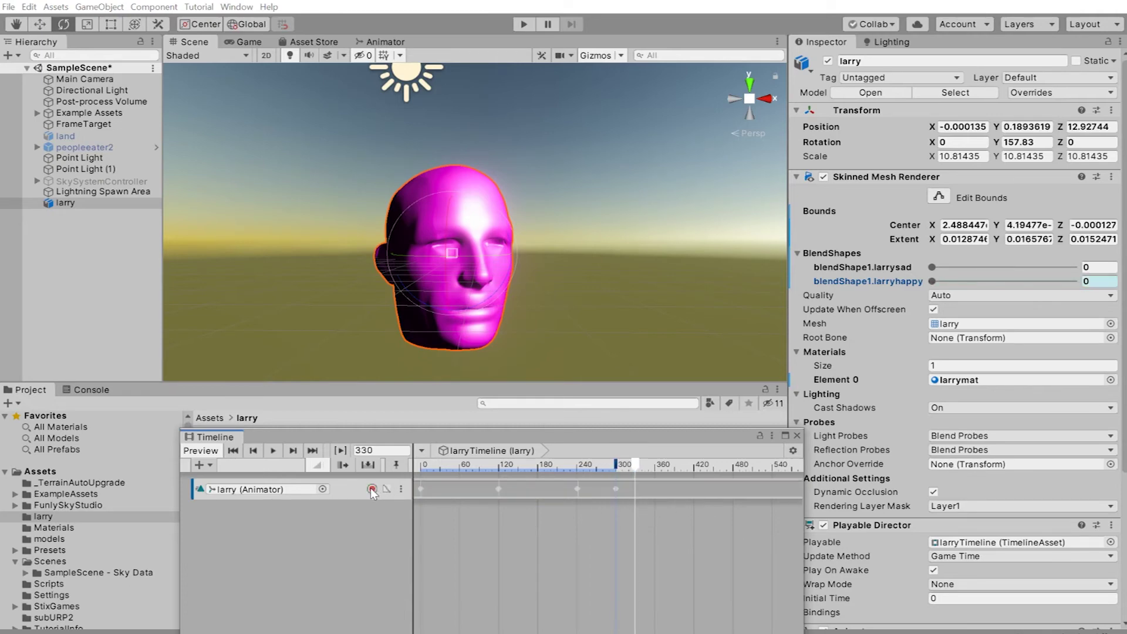
{"action": "left_click_drag", "start_coordinate": [635, 467], "coordinate": [385, 455]}
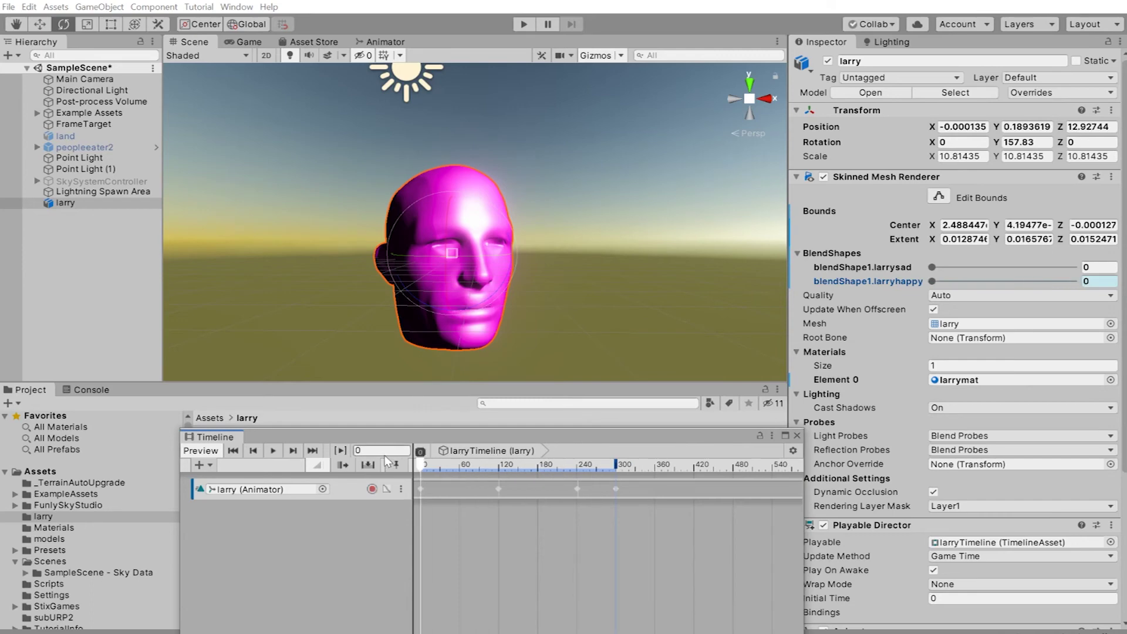
{"action": "left_click", "coordinate": [273, 451]}
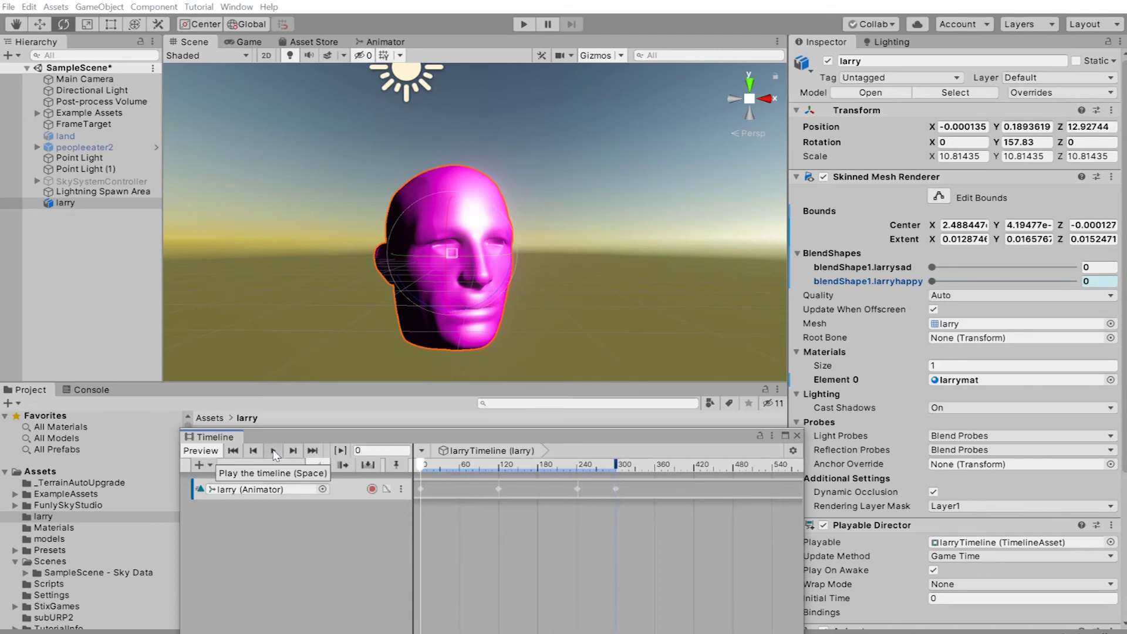
Float the Timeline window, run and exit Play mode, and reopen larryTimeline.
{"action": "left_click_drag", "start_coordinate": [214, 437], "coordinate": [100, 367]}
{"action": "left_click_drag", "start_coordinate": [686, 557], "coordinate": [560, 493]}
{"action": "left_click_drag", "start_coordinate": [381, 371], "coordinate": [349, 493]}
{"action": "left_click", "coordinate": [522, 24]}
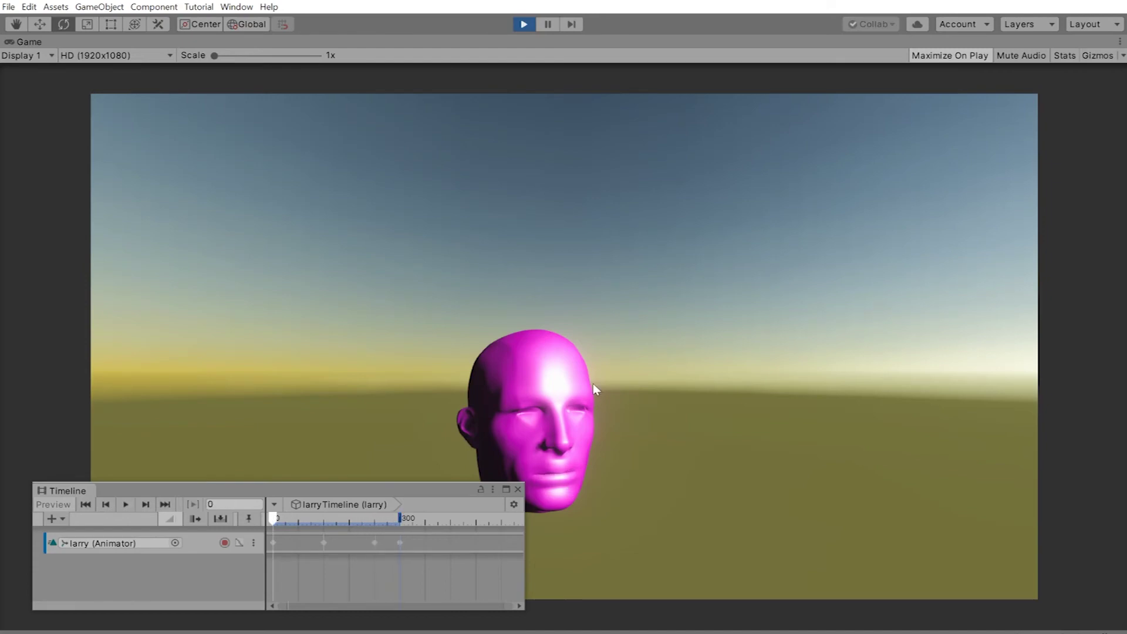
{"action": "left_click", "coordinate": [524, 24]}
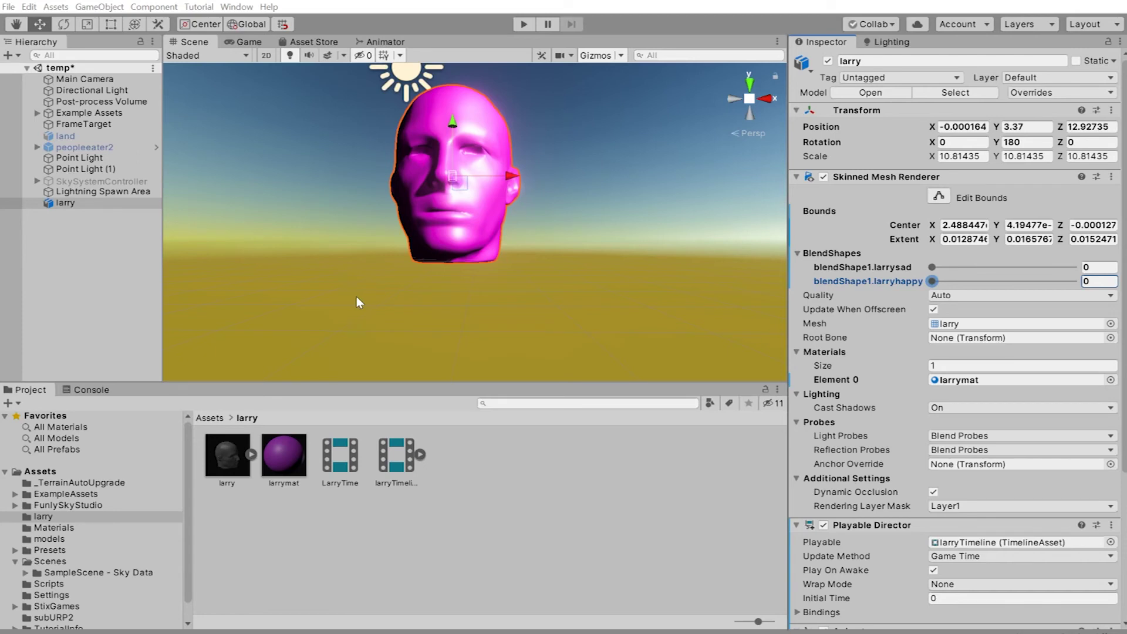
{"action": "double_click", "coordinate": [385, 464]}
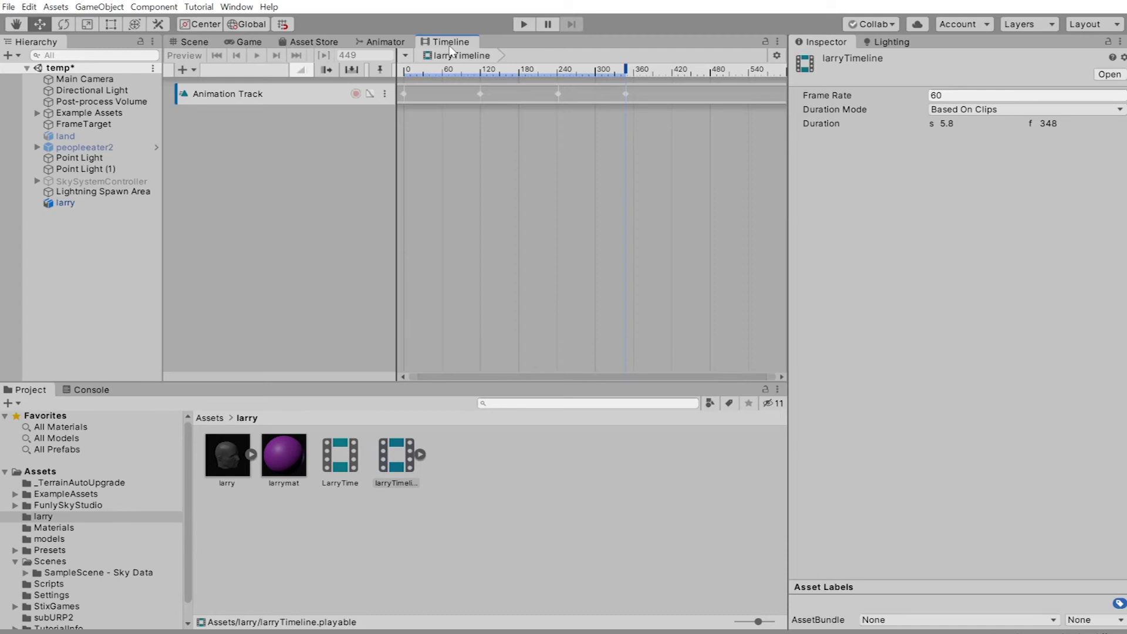
Float the Timeline window, bind it to larry, scrub, and open the smile clip's keyframes.
{"action": "left_click_drag", "start_coordinate": [451, 45], "coordinate": [954, 384]}
{"action": "left_click_drag", "start_coordinate": [872, 220], "coordinate": [603, 367]}
{"action": "left_click", "coordinate": [65, 203]}
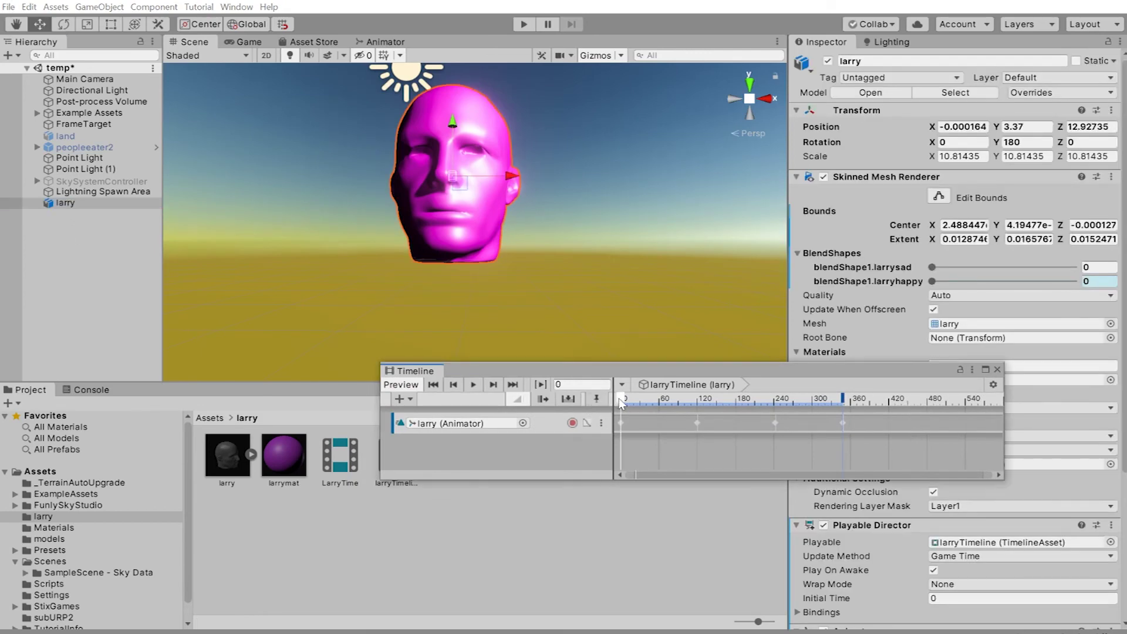
{"action": "left_click_drag", "start_coordinate": [634, 399], "coordinate": [842, 405]}
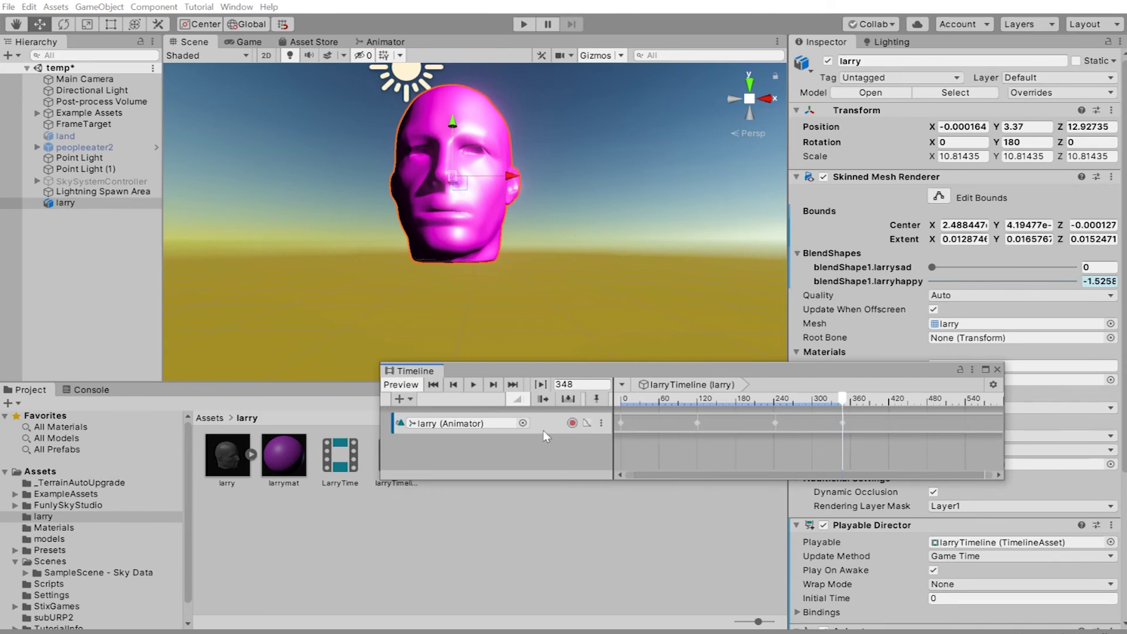
{"action": "double_click", "coordinate": [702, 425]}
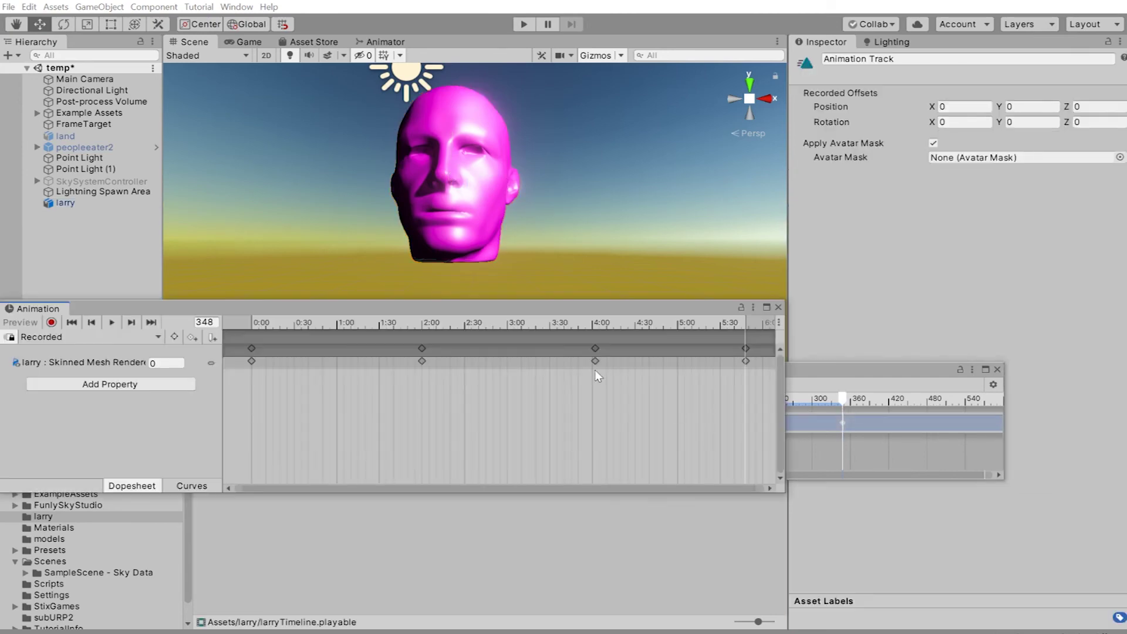
Delete the later smile keyframes near 4:00 and 5:45, keeping only the 0:00 and 2:00 keys.
{"action": "left_click_drag", "start_coordinate": [350, 312], "coordinate": [589, 400]}
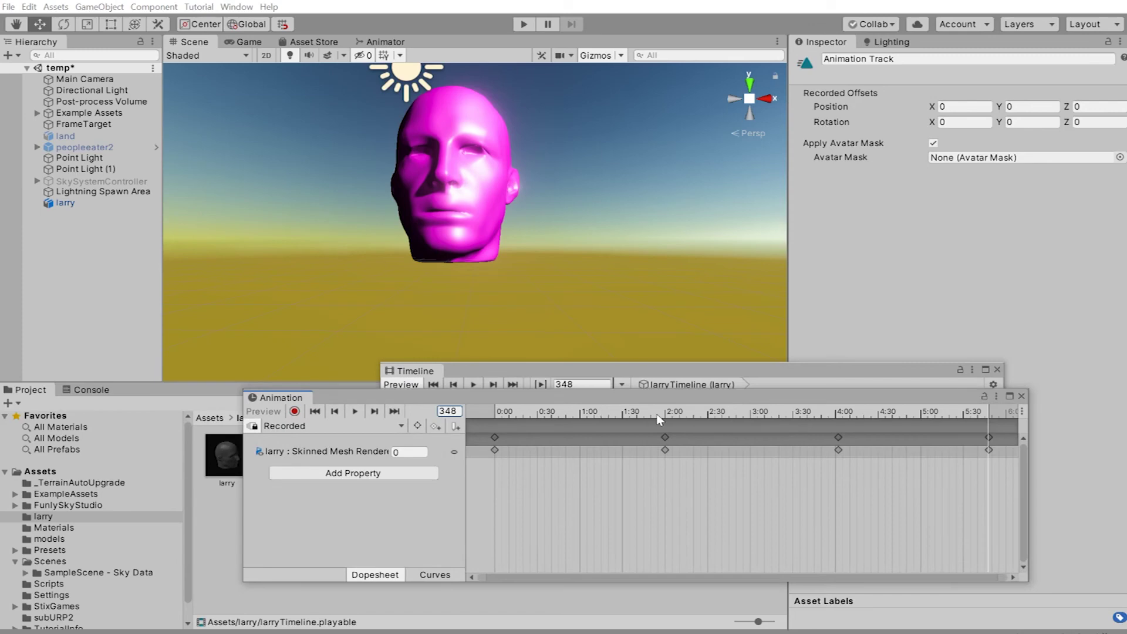
{"action": "left_click_drag", "start_coordinate": [1006, 470], "coordinate": [716, 424]}
{"action": "left_click_drag", "start_coordinate": [840, 452], "coordinate": [771, 452]}
{"action": "left_click_drag", "start_coordinate": [951, 483], "coordinate": [754, 438]}
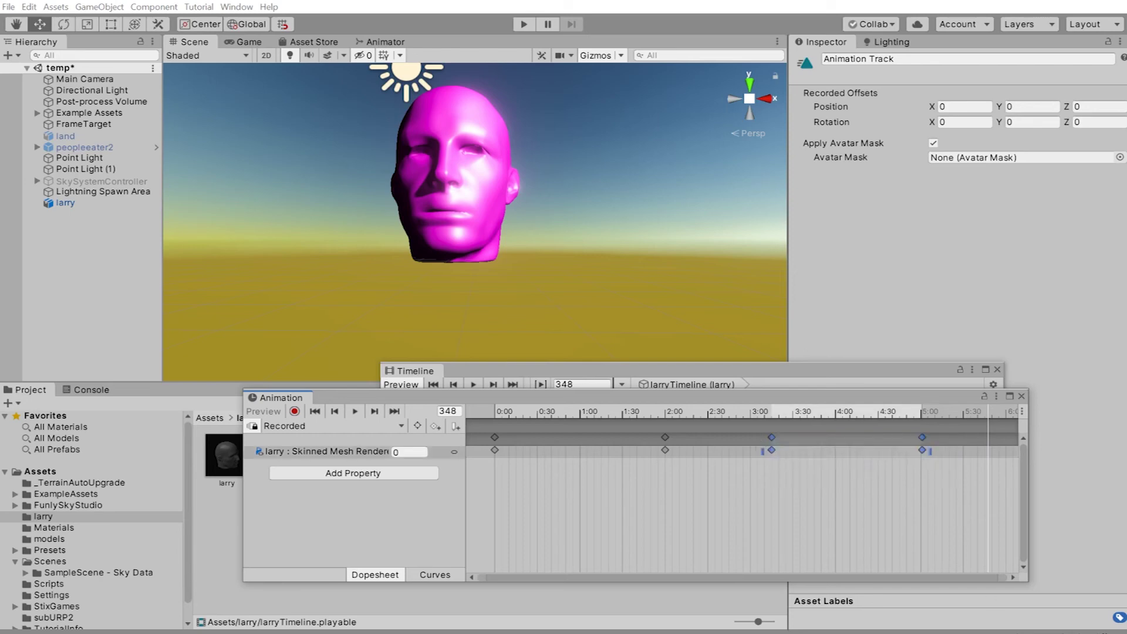
{"action": "key", "text": "Delete"}
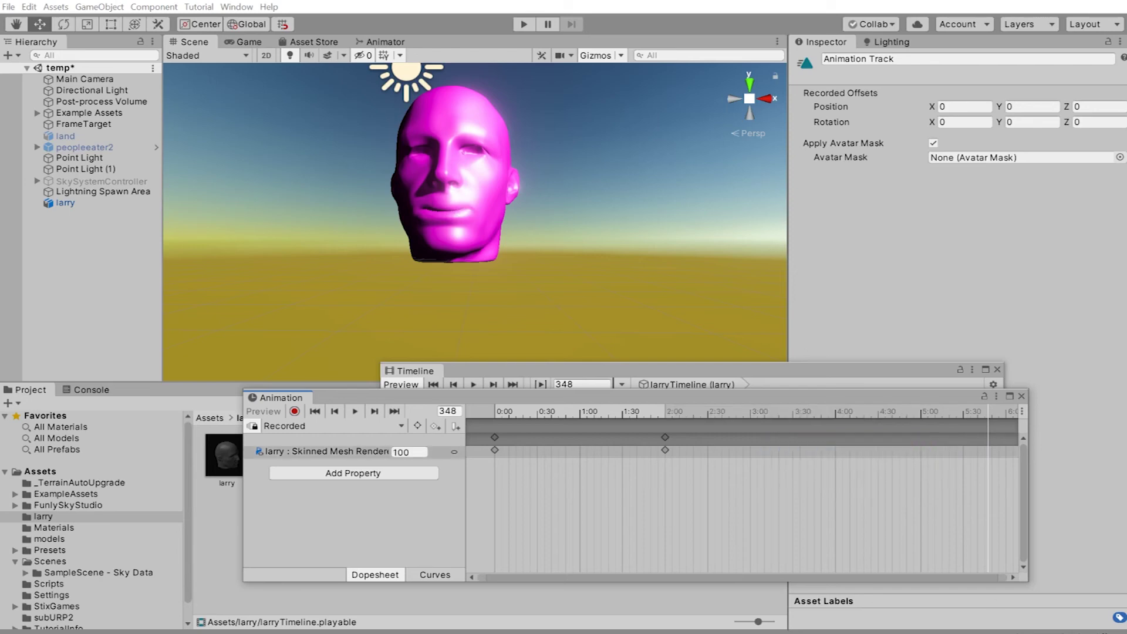
{"action": "right_click", "coordinate": [664, 437]}
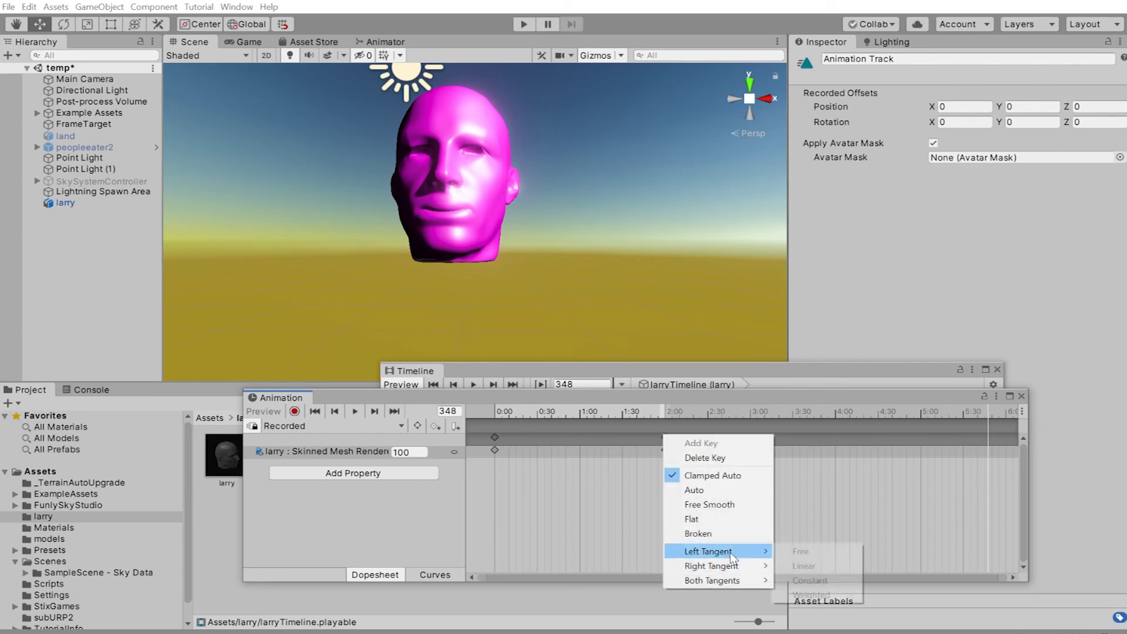
Set the right tangent of the 2:00 keyframes to Weighted and scrub to preview the curve.
{"action": "mouse_move", "coordinate": [734, 551]}
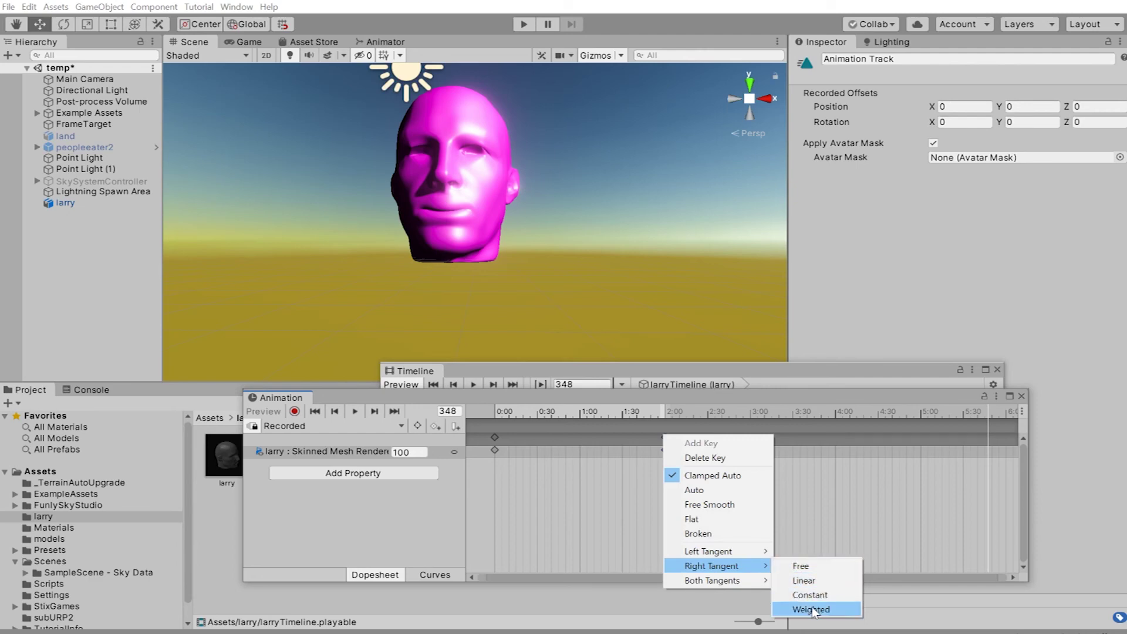
{"action": "left_click", "coordinate": [694, 489]}
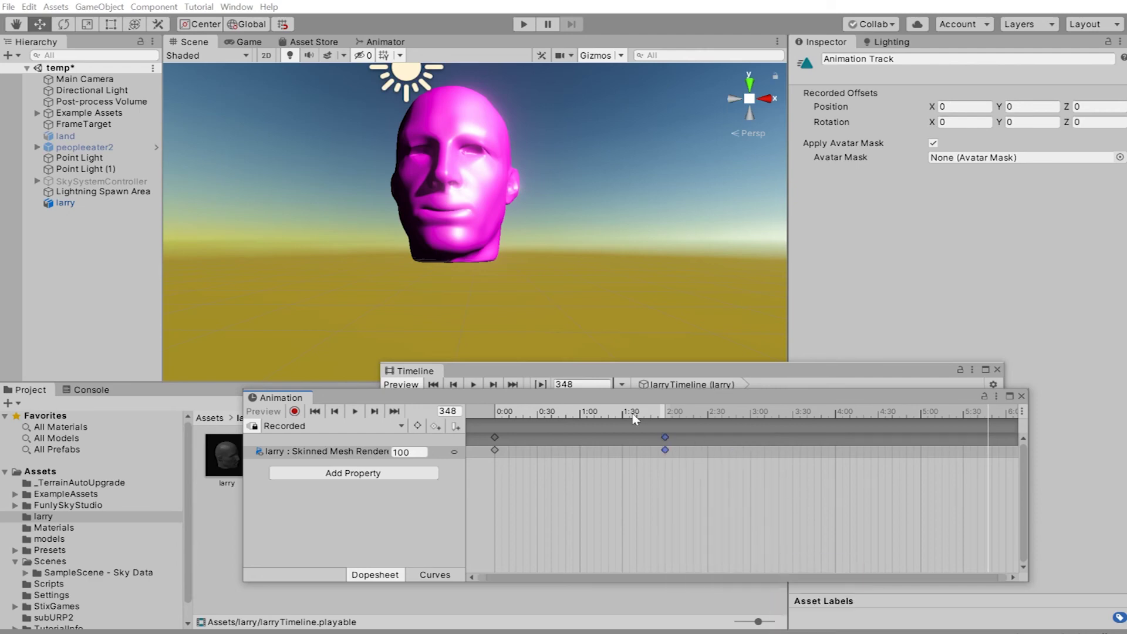
{"action": "mouse_move", "coordinate": [634, 418]}
{"action": "left_mouse_down"}
{"action": "mouse_move", "coordinate": [484, 400]}
{"action": "mouse_move", "coordinate": [642, 438]}
{"action": "left_mouse_up"}
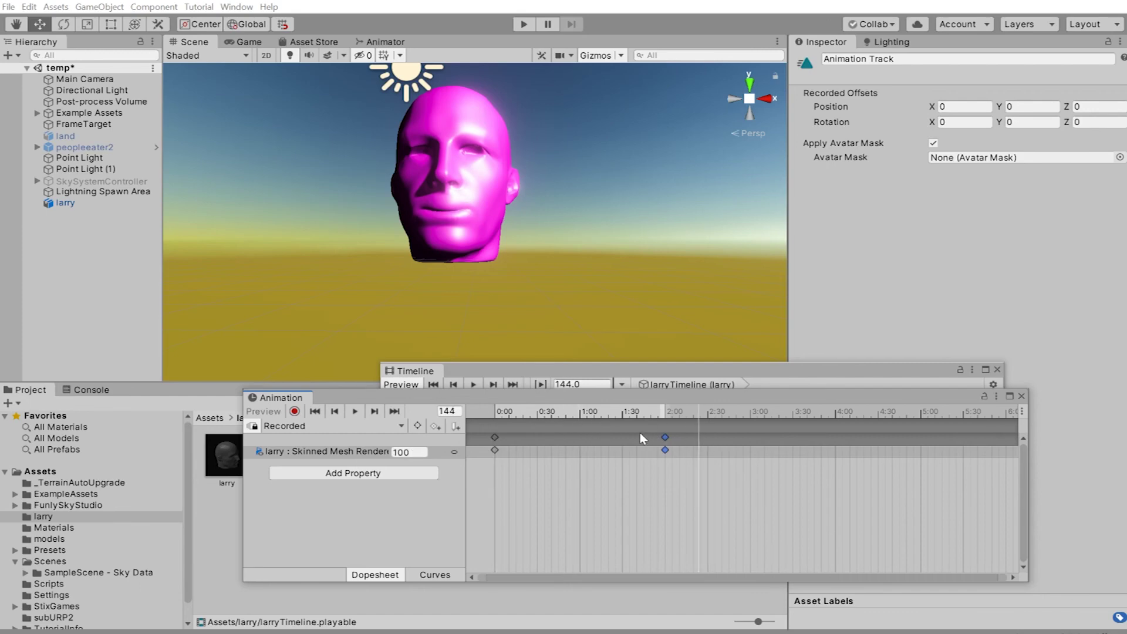
Move the full-smile keyframes from 2:00 to about 3:00 and play the clip to check timing.
{"action": "left_click_drag", "start_coordinate": [684, 482], "coordinate": [734, 441]}
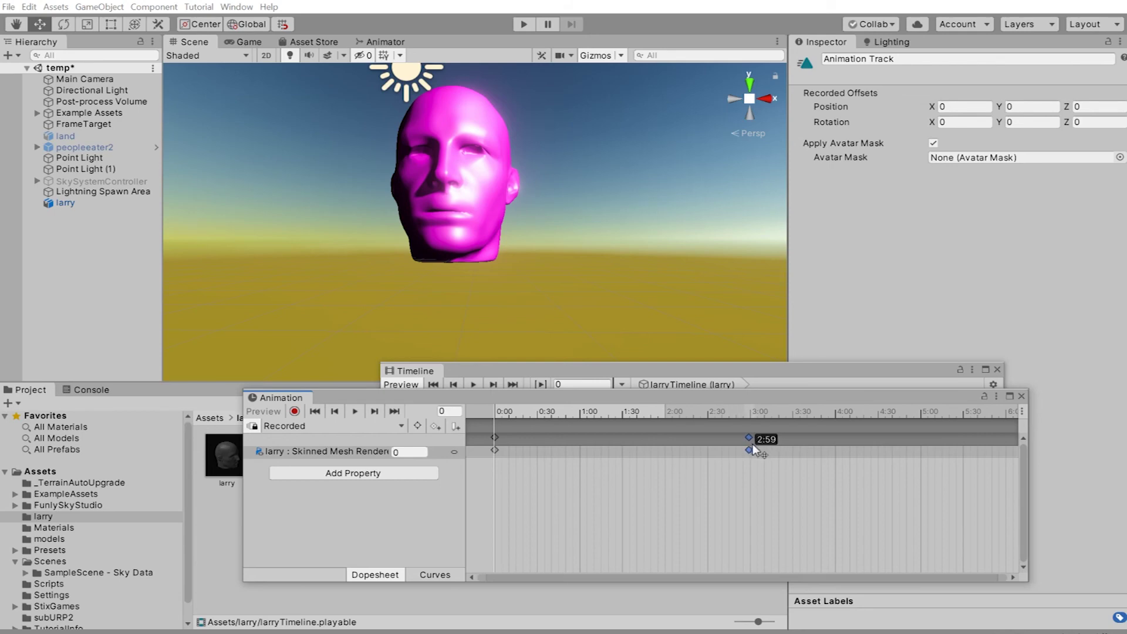
{"action": "left_click_drag", "start_coordinate": [753, 444], "coordinate": [753, 444]}
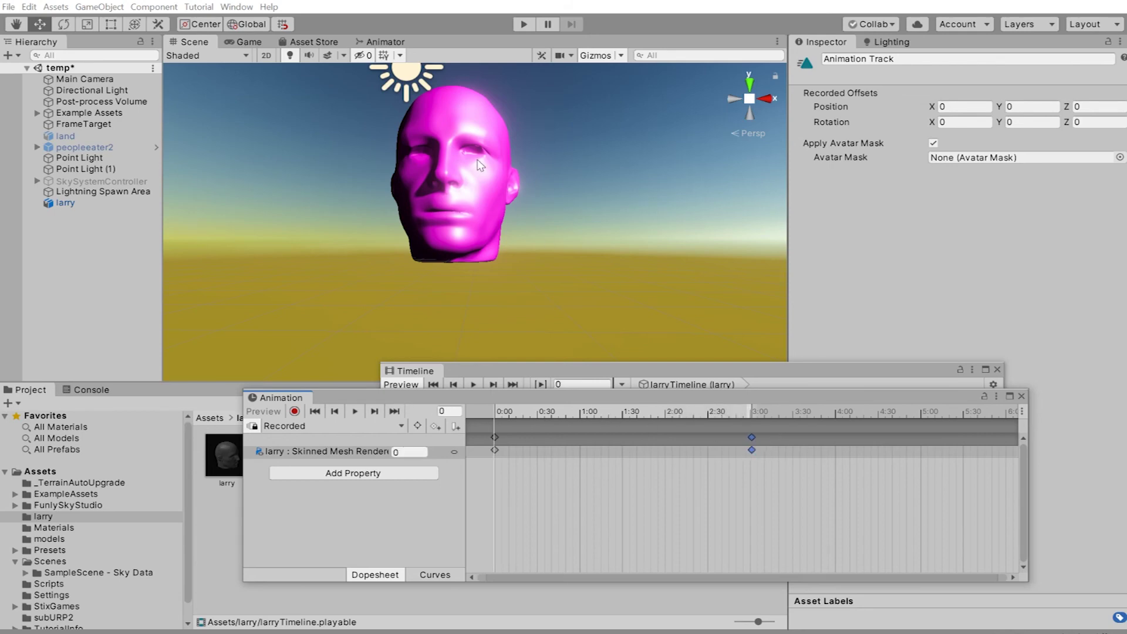
{"action": "left_click", "coordinate": [354, 411]}
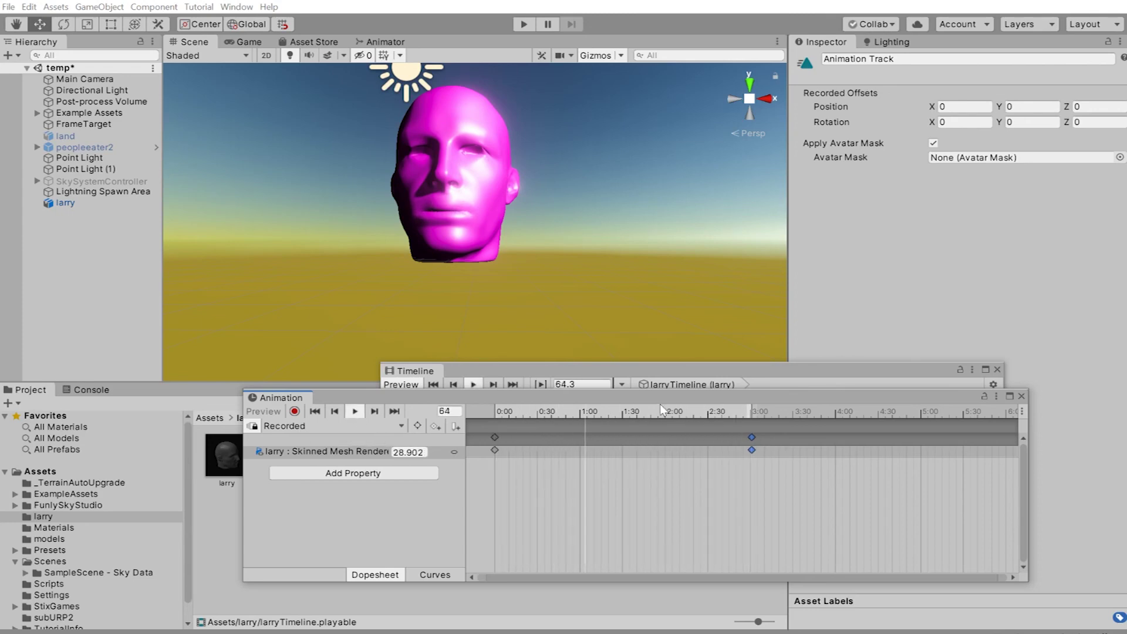
{"action": "left_click", "coordinate": [540, 385]}
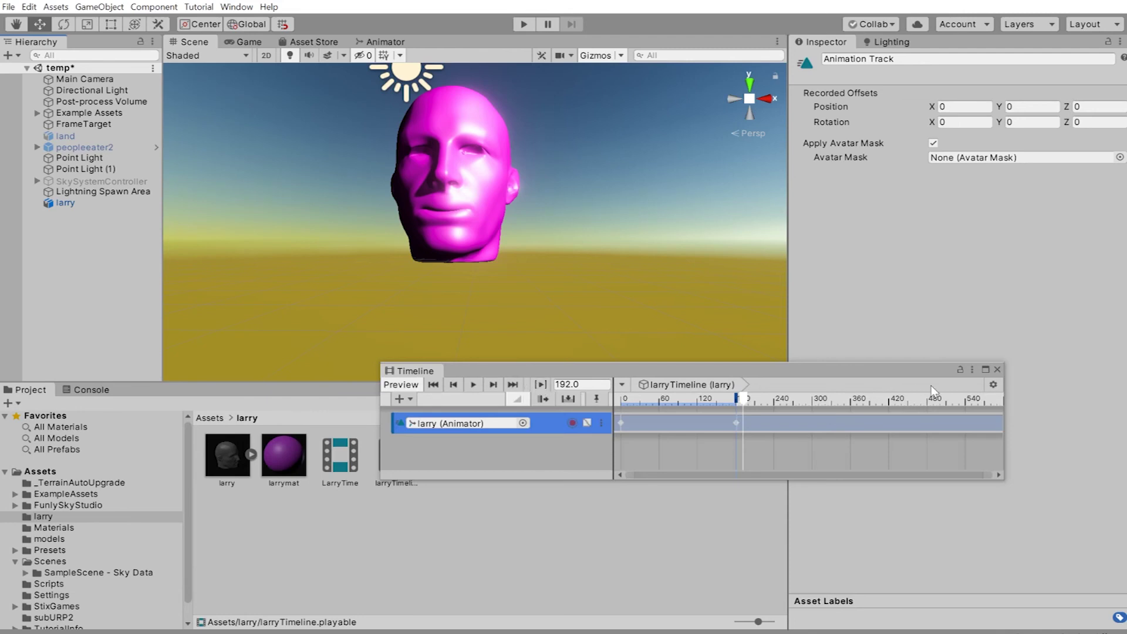
Close the floating Timeline and check larryTimeline's duration: 3.016667 s, 181 frames at 60 fps.
{"action": "left_click", "coordinate": [997, 370]}
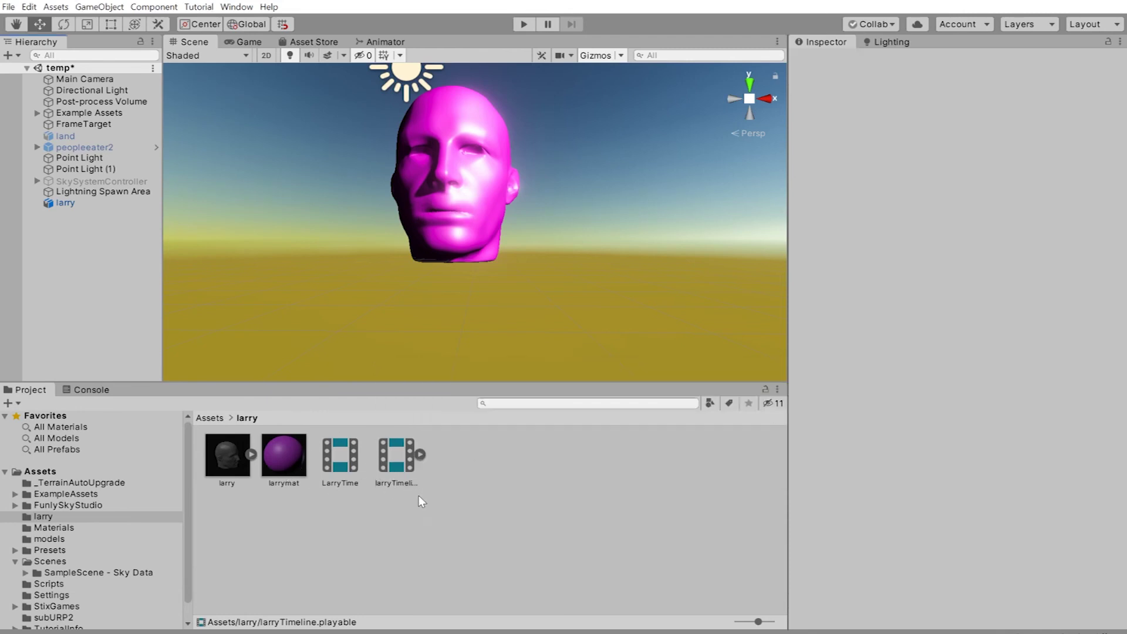
{"action": "left_click", "coordinate": [396, 475]}
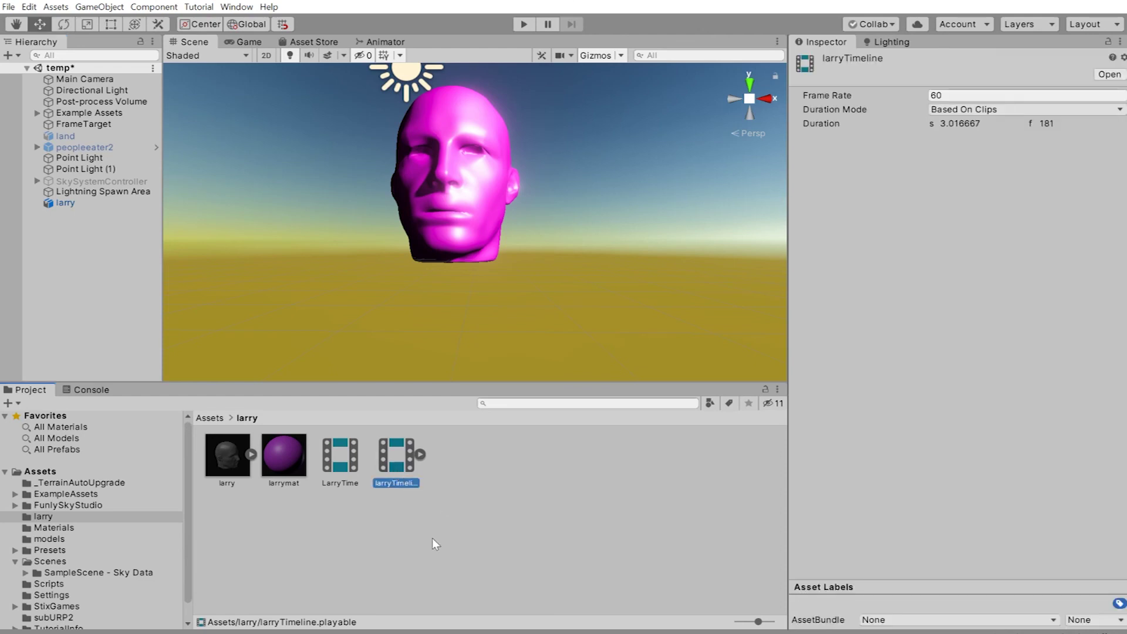